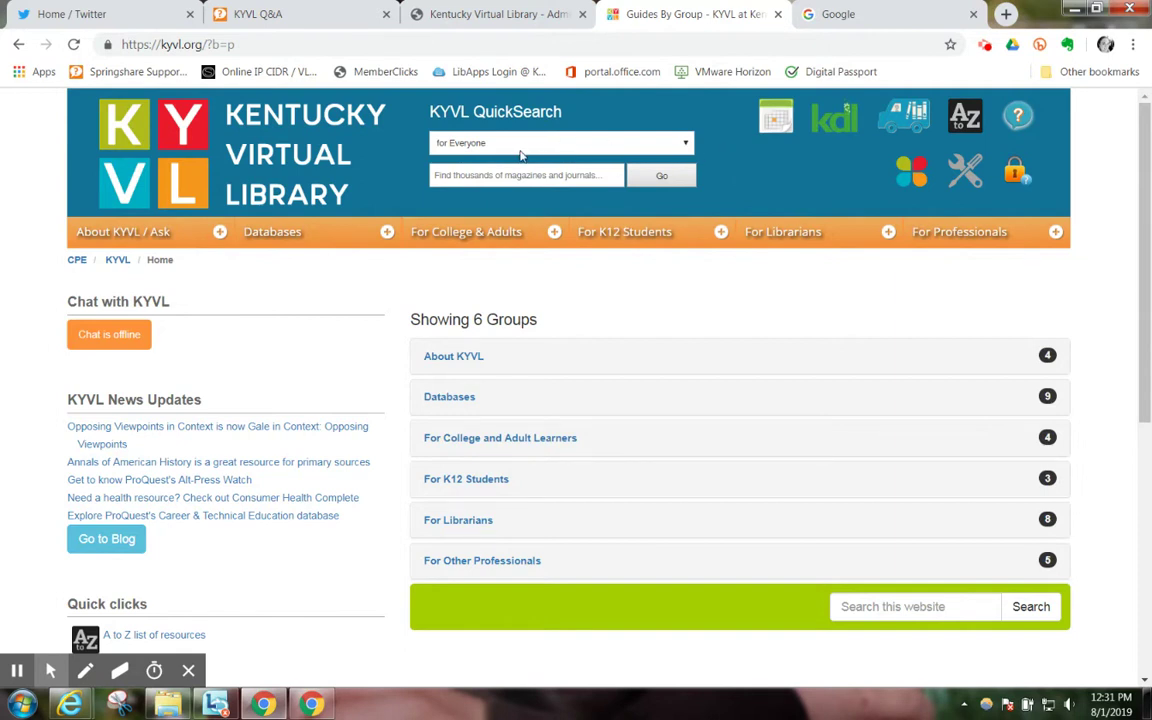
- Run an empty 'for Everyone' QuickSearch from the KYVL homepage to get EBSCO results
{"action": "left_click", "coordinate": [659, 178]}
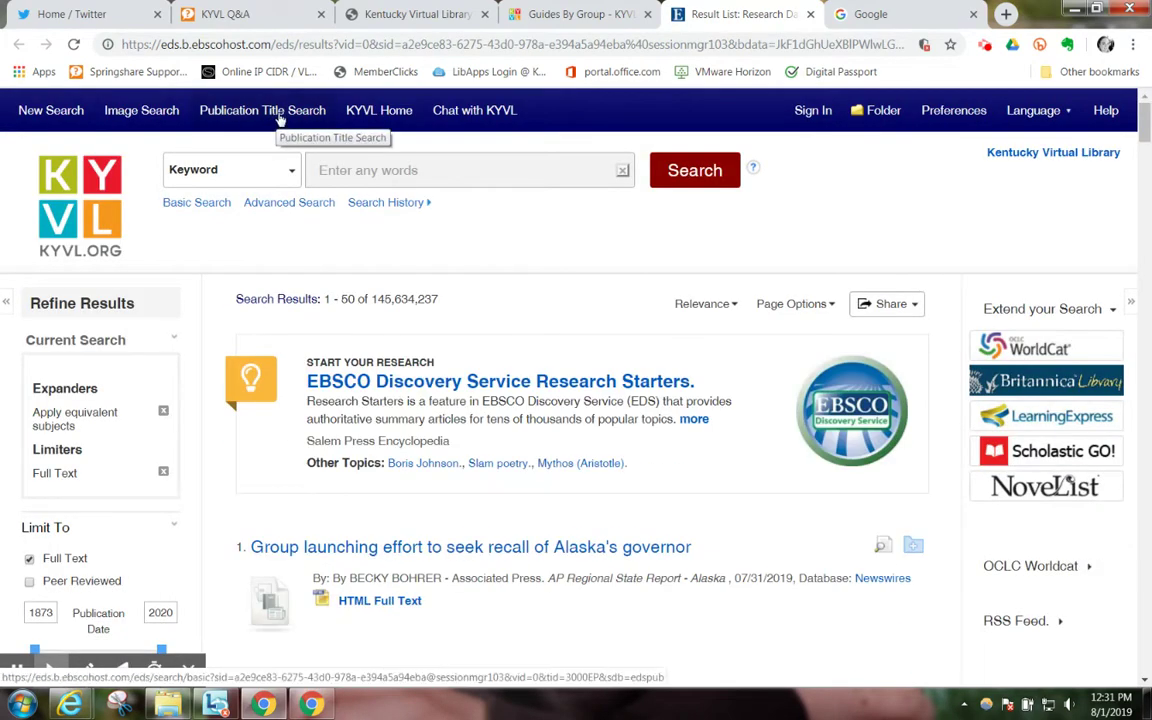
- Search publication titles for 'ask', pick the Ask suggestion, and open the Ask magazine record
{"action": "left_click", "coordinate": [281, 119]}
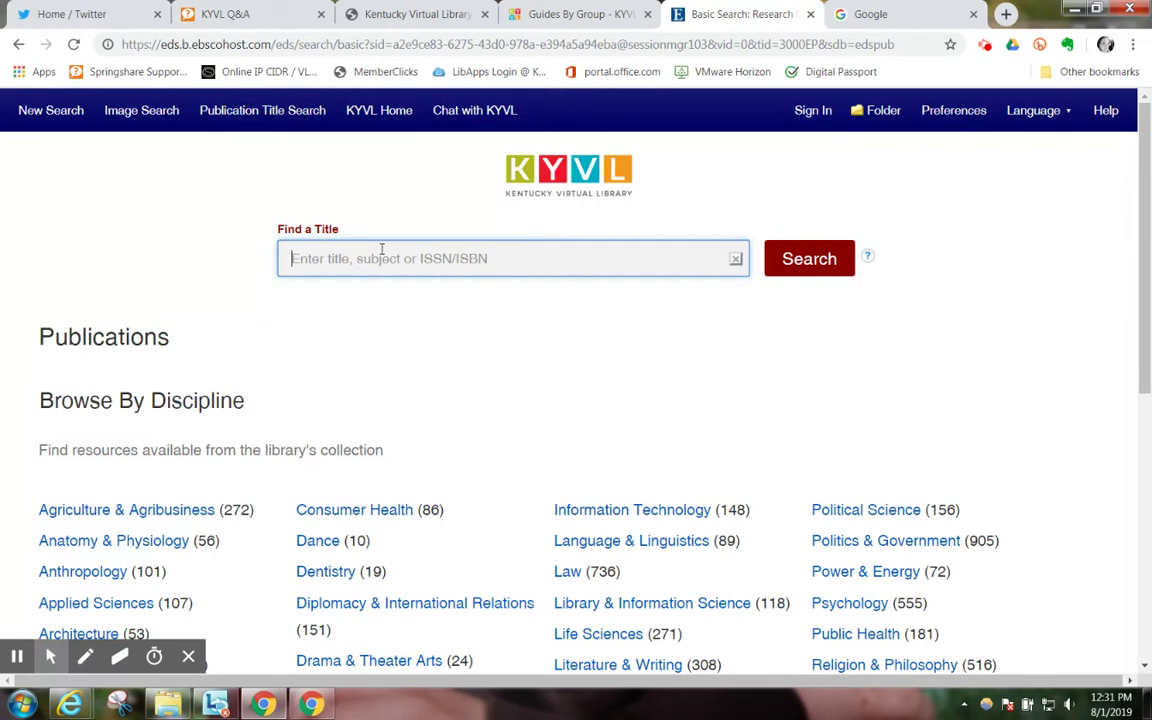
{"action": "type", "text": "ask"}
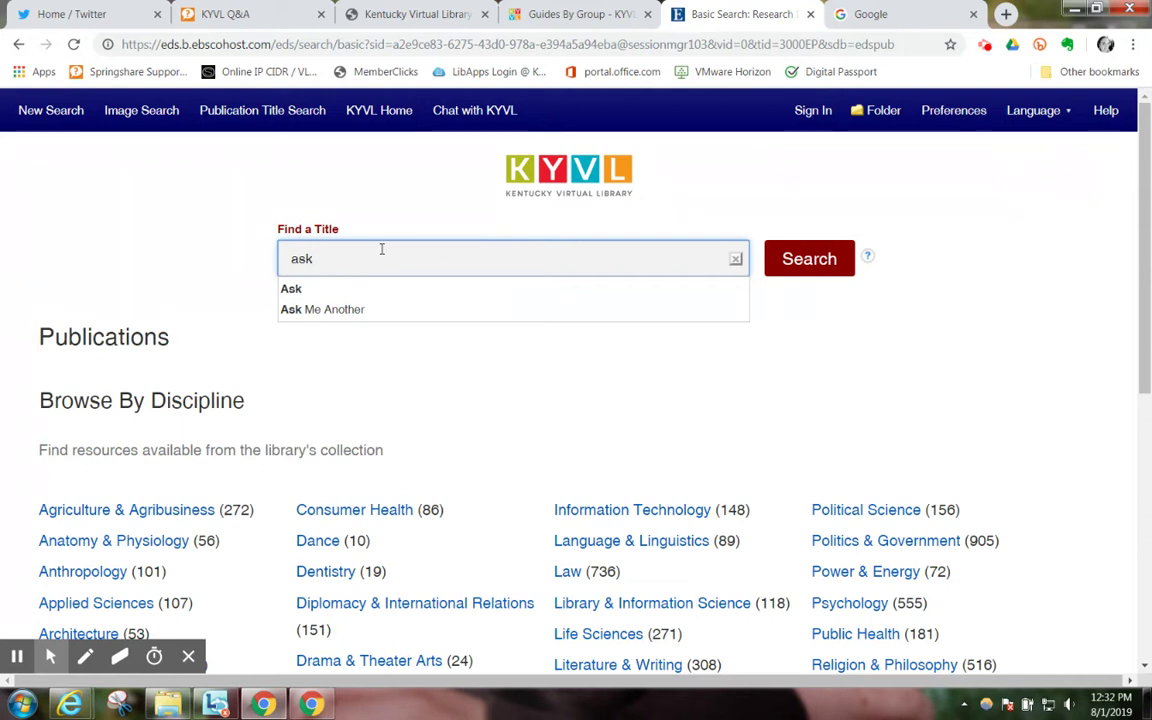
{"action": "left_click", "coordinate": [295, 290]}
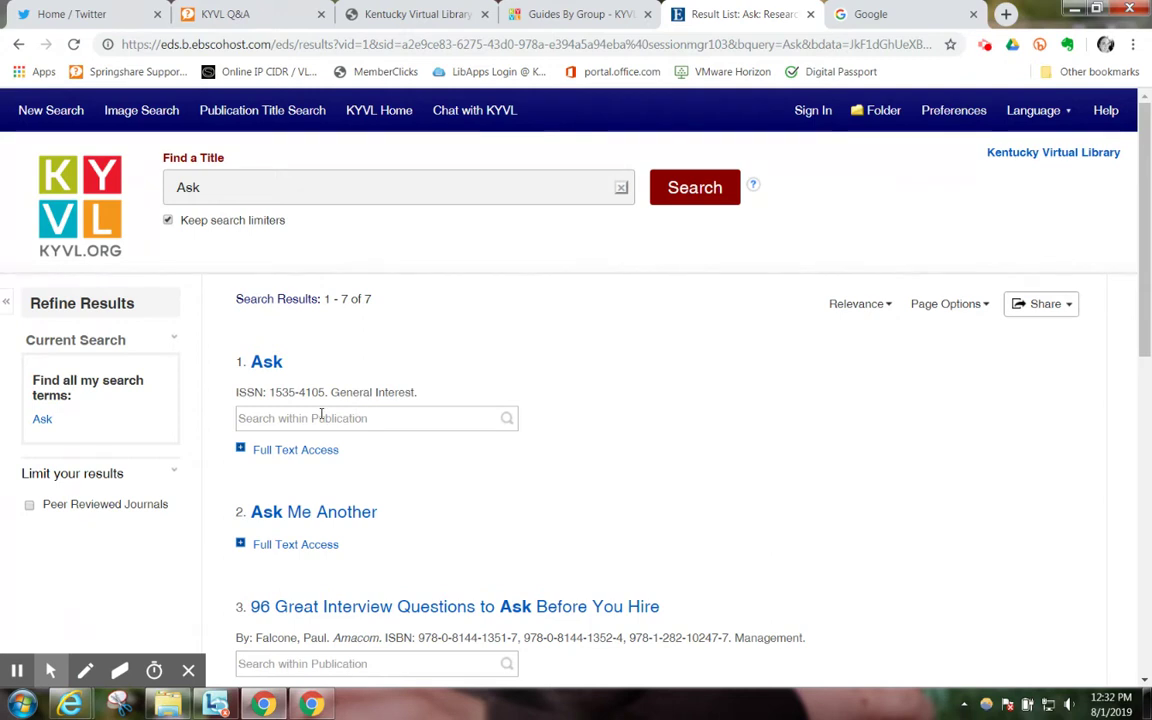
{"action": "left_click", "coordinate": [267, 366]}
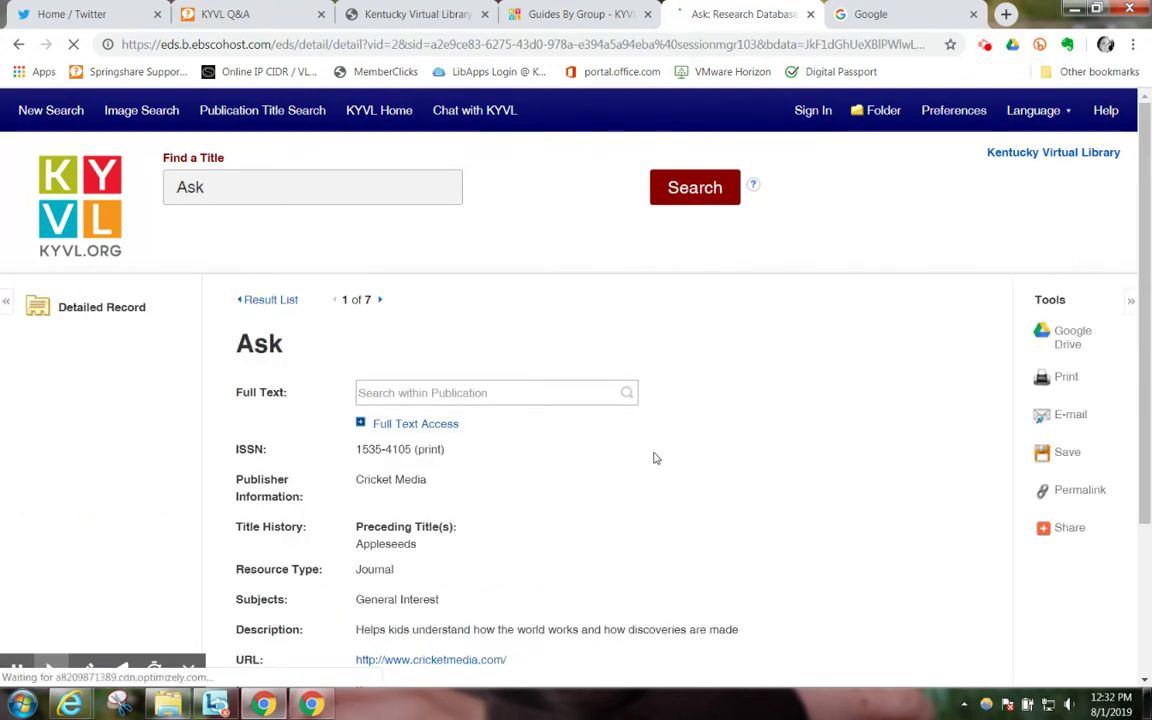
- Review the Ask record from Cricket Media and select the Search within Publication box
{"action": "scroll", "coordinate": [660, 456], "scroll_direction": "down", "scroll_amount": 2}
{"action": "scroll", "coordinate": [672, 456], "scroll_direction": "down", "scroll_amount": 1}
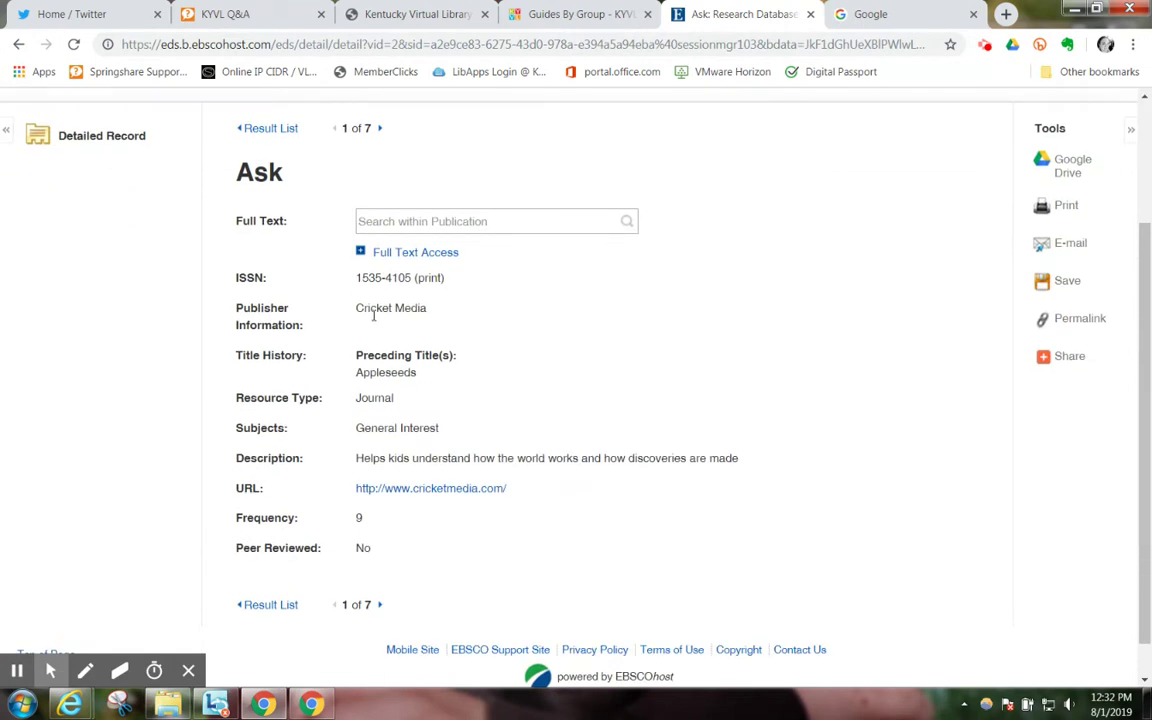
{"action": "scroll", "coordinate": [716, 348], "scroll_direction": "down", "scroll_amount": 1}
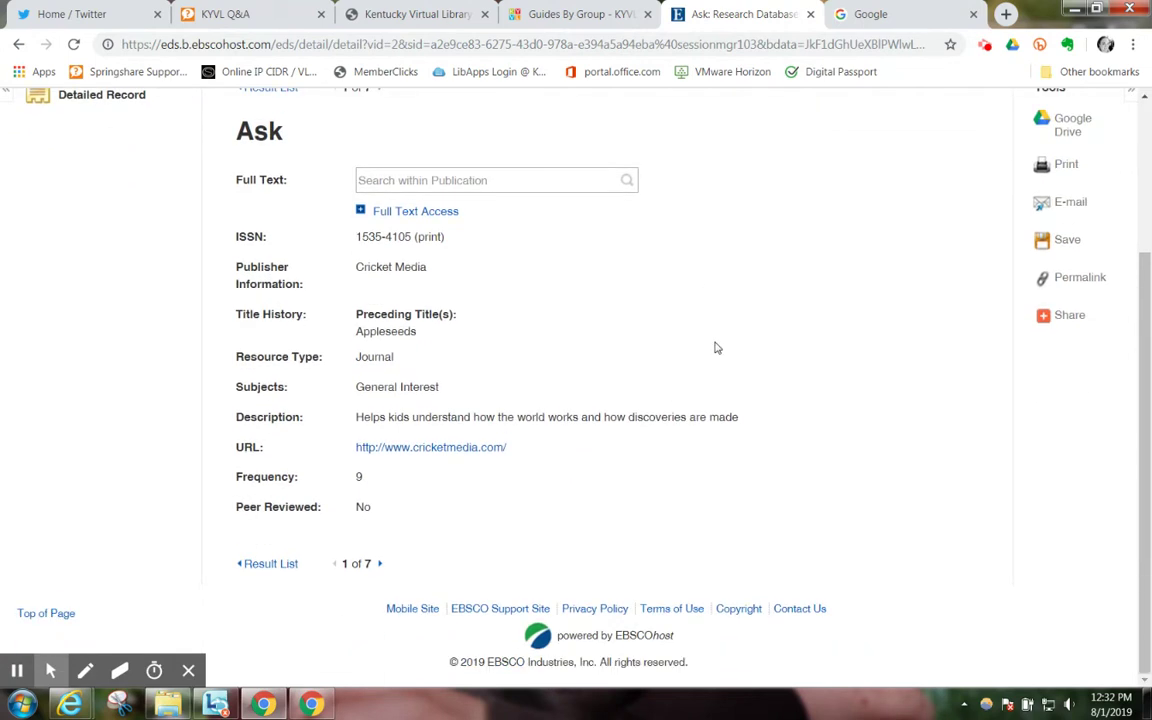
{"action": "scroll", "coordinate": [716, 348], "scroll_direction": "up", "scroll_amount": 2}
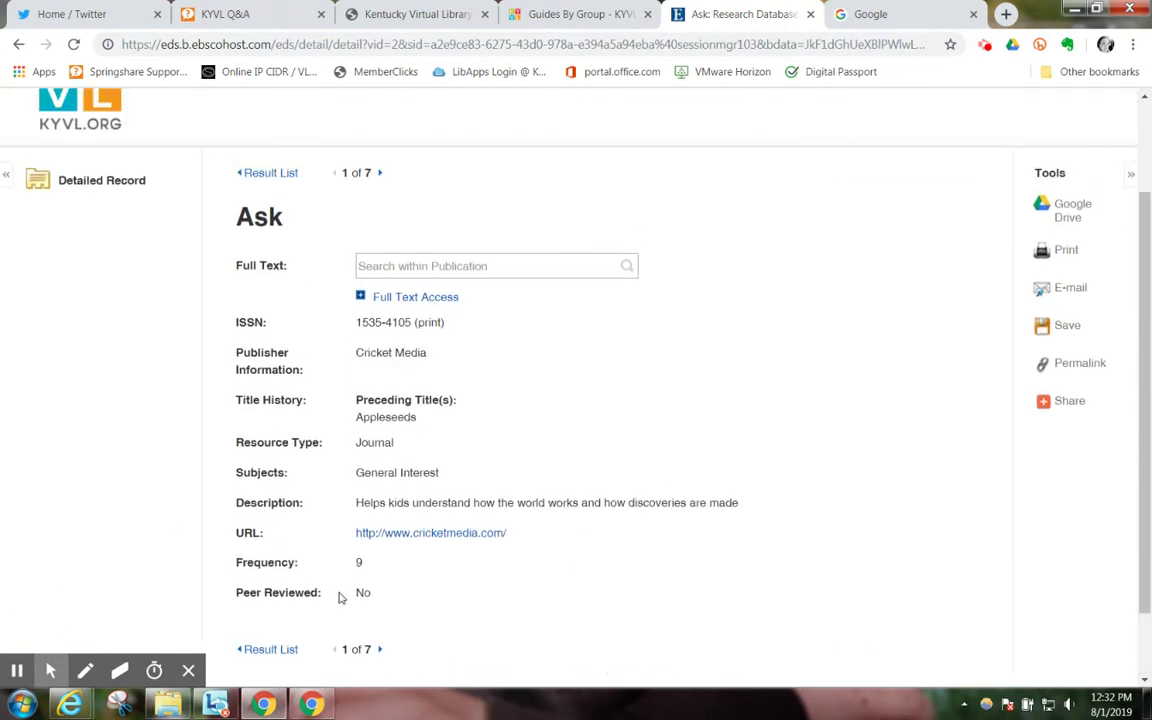
{"action": "scroll", "coordinate": [492, 543], "scroll_direction": "up", "scroll_amount": 2}
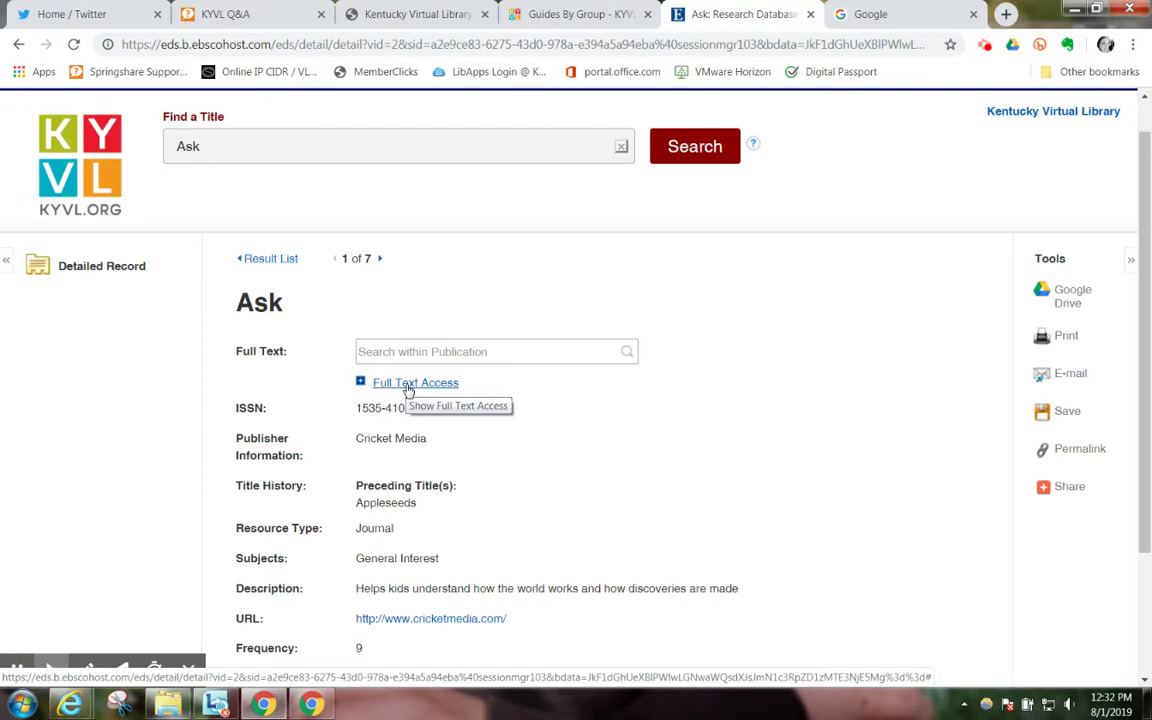
{"action": "left_click", "coordinate": [393, 352]}
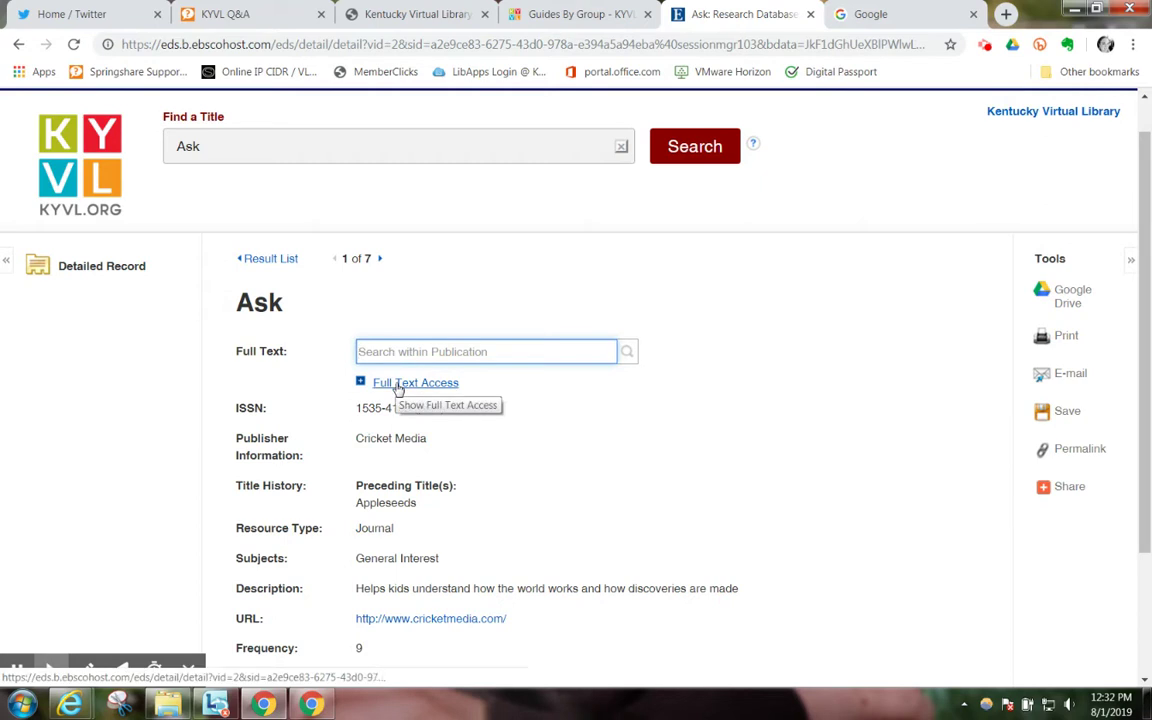
{"action": "left_click", "coordinate": [393, 343]}
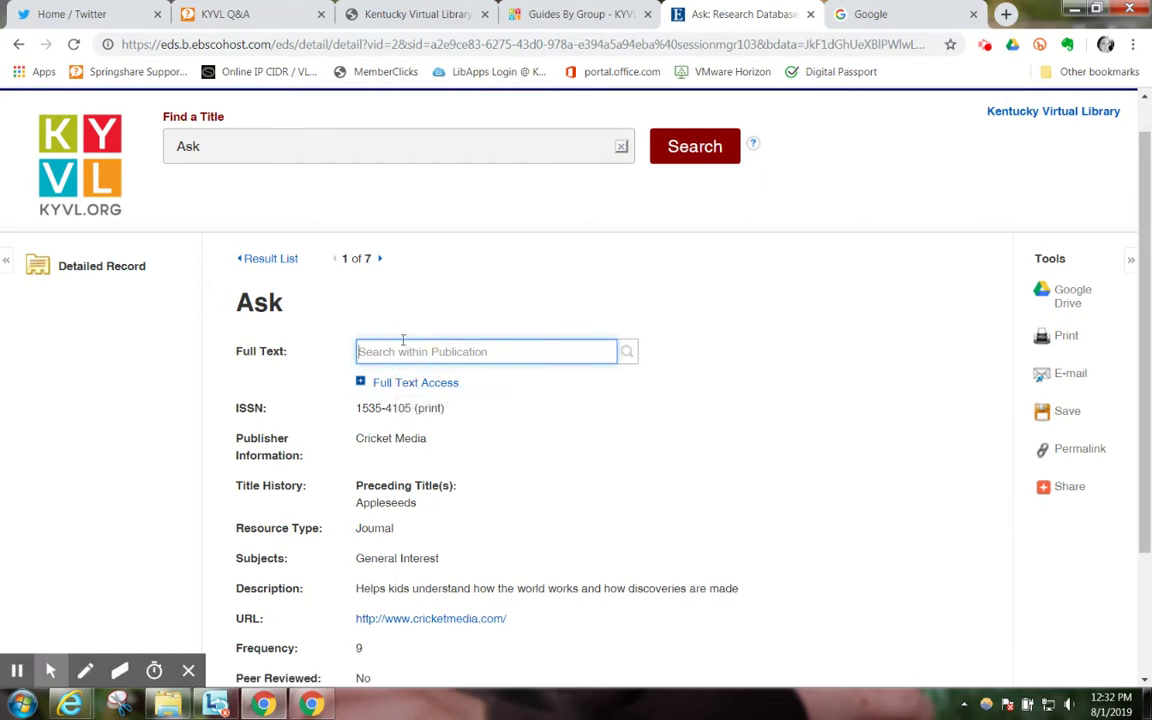
- Search within Ask for 'art' and scroll through the 1,346 article results
{"action": "type", "text": "a"}
{"action": "key", "text": "Return"}
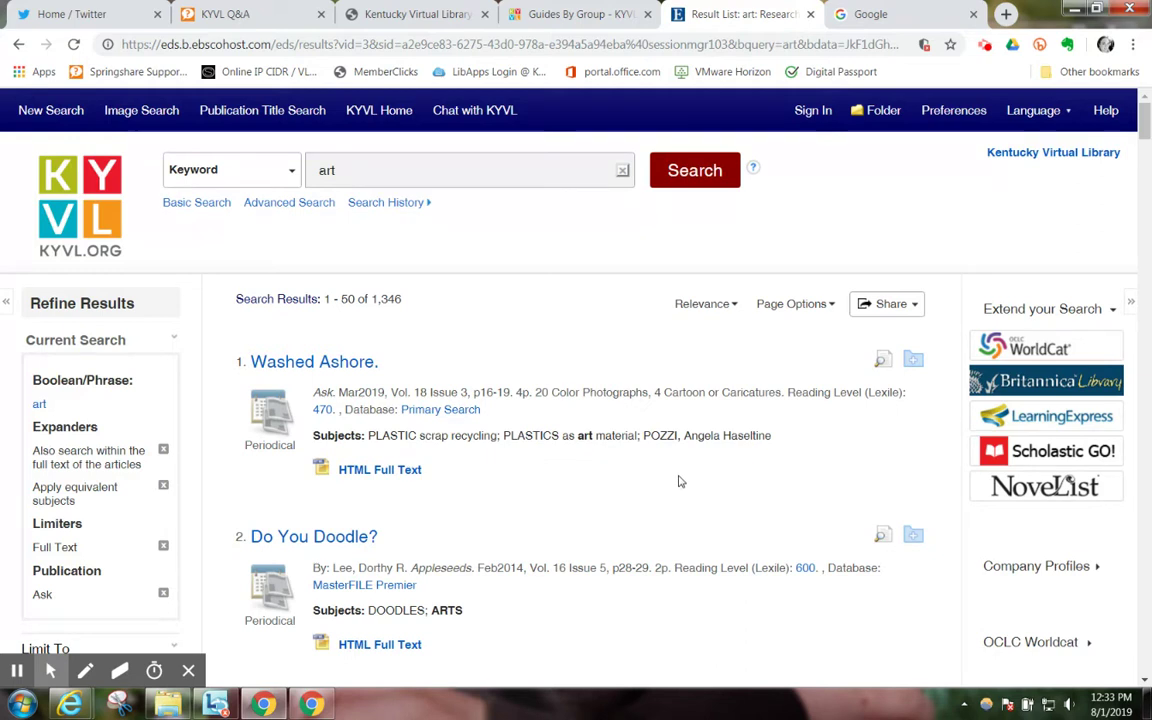
{"action": "scroll", "coordinate": [678, 483], "scroll_direction": "down", "scroll_amount": 3}
{"action": "scroll", "coordinate": [678, 483], "scroll_direction": "down", "scroll_amount": 2}
{"action": "scroll", "coordinate": [678, 483], "scroll_direction": "down", "scroll_amount": 1}
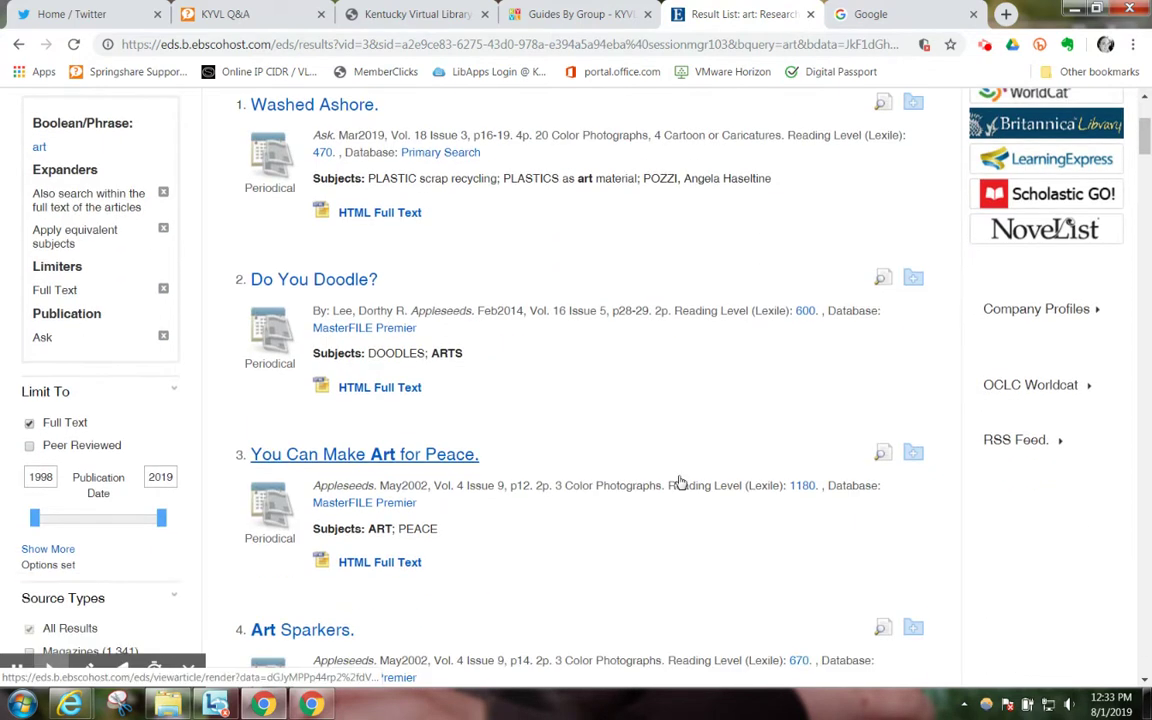
{"action": "scroll", "coordinate": [678, 483], "scroll_direction": "down", "scroll_amount": 2}
{"action": "scroll", "coordinate": [678, 483], "scroll_direction": "down", "scroll_amount": 3}
{"action": "scroll", "coordinate": [678, 483], "scroll_direction": "down", "scroll_amount": 3}
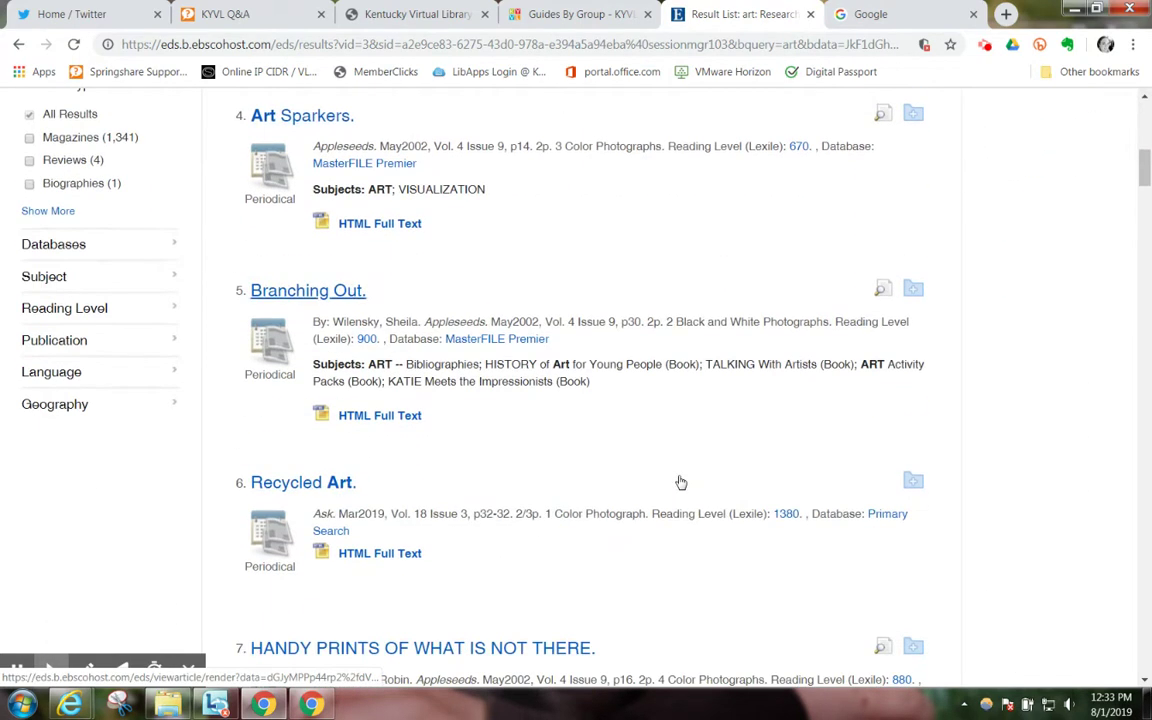
{"action": "scroll", "coordinate": [678, 483], "scroll_direction": "down", "scroll_amount": 3}
{"action": "scroll", "coordinate": [680, 483], "scroll_direction": "down", "scroll_amount": 3}
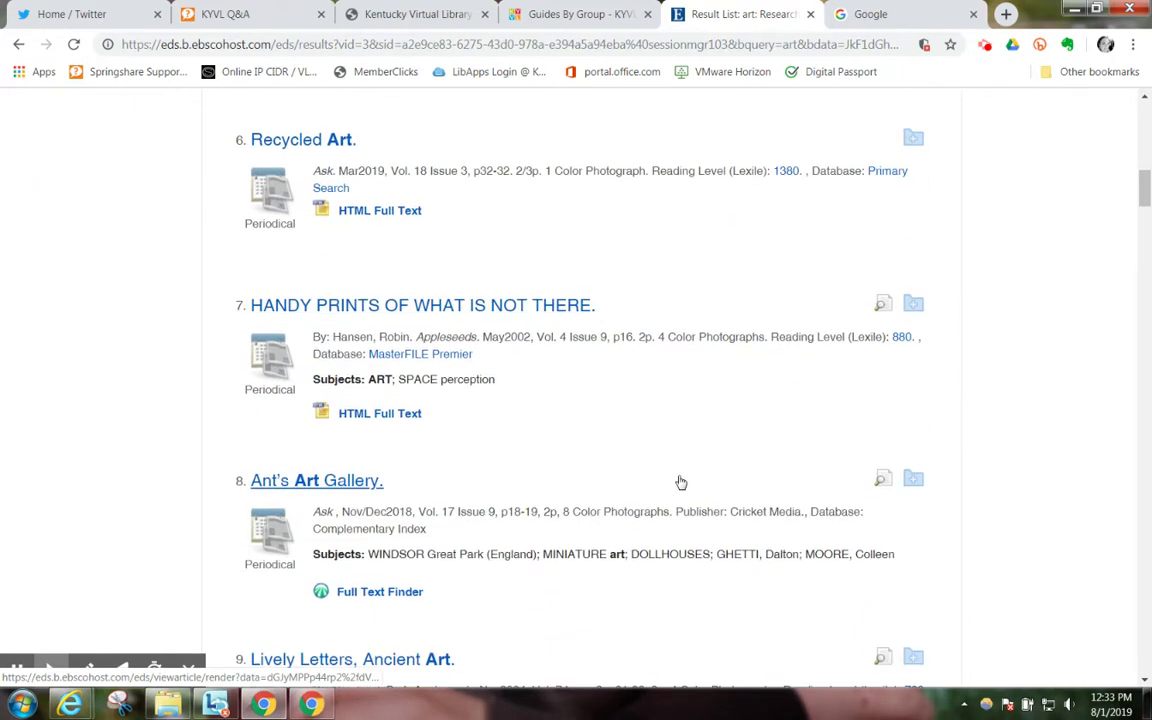
{"action": "scroll", "coordinate": [679, 481], "scroll_direction": "down", "scroll_amount": 3}
{"action": "scroll", "coordinate": [679, 480], "scroll_direction": "down", "scroll_amount": 1}
{"action": "scroll", "coordinate": [679, 476], "scroll_direction": "down", "scroll_amount": 3}
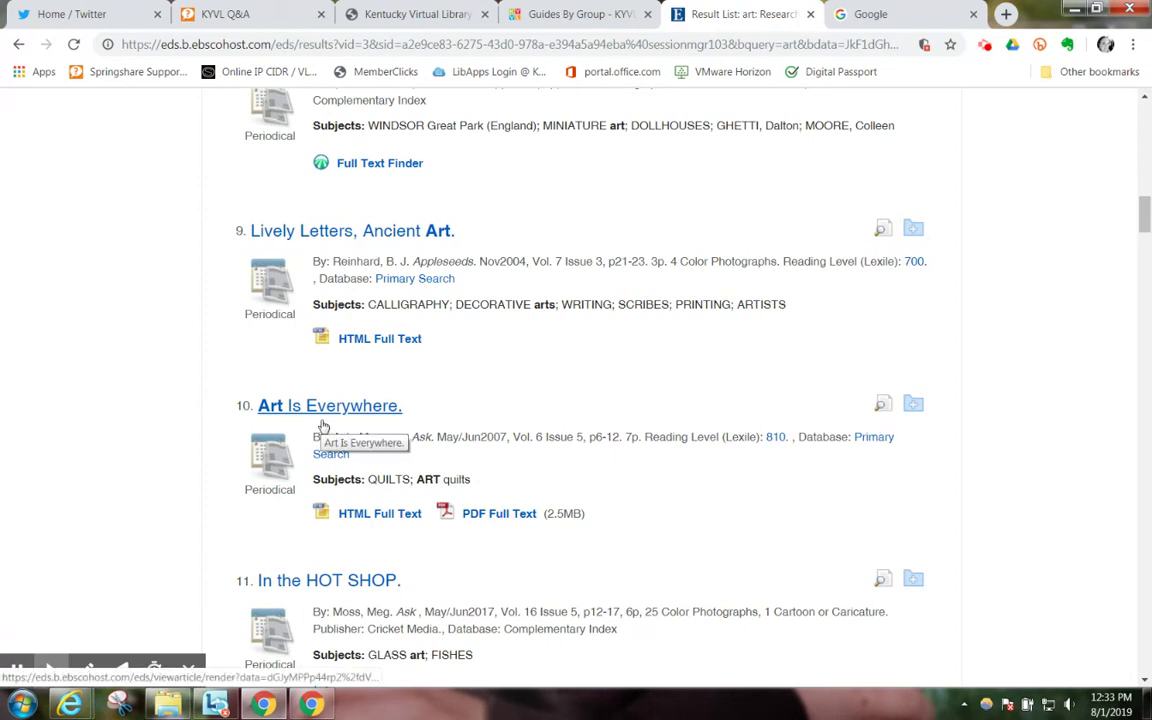
- Open the PDF full text of 'Art Is Everywhere' and scroll through its pages
{"action": "left_click", "coordinate": [515, 521]}
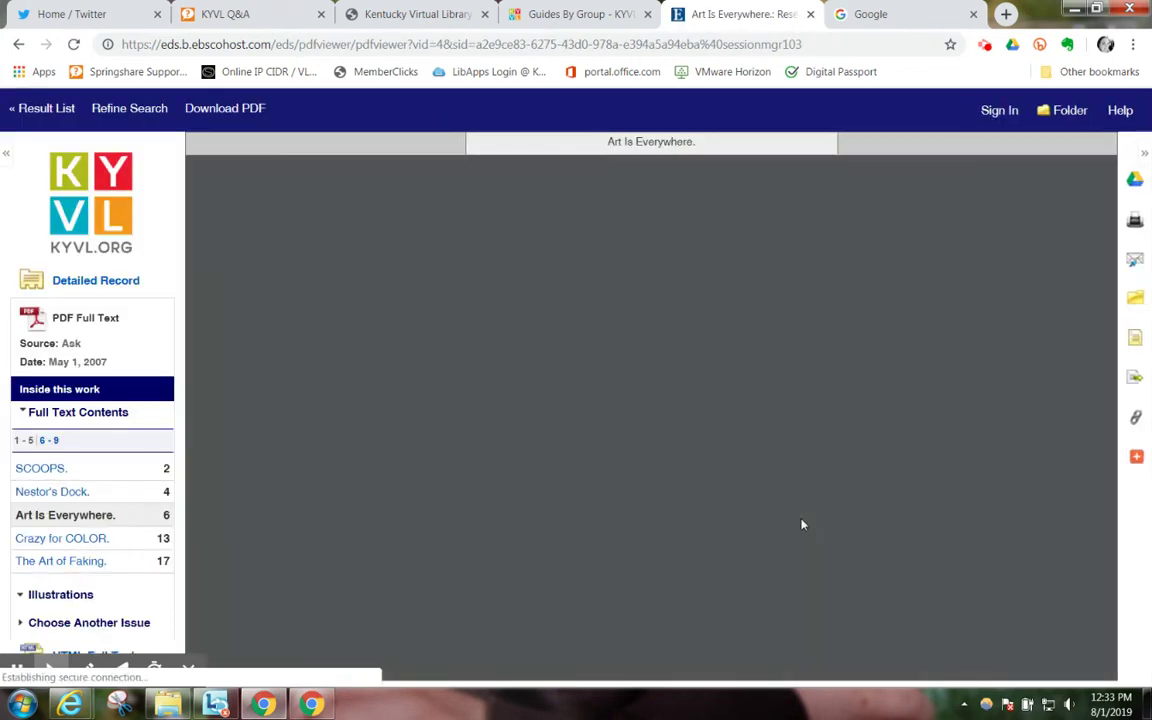
{"action": "scroll", "coordinate": [855, 550], "scroll_direction": "down", "scroll_amount": 1}
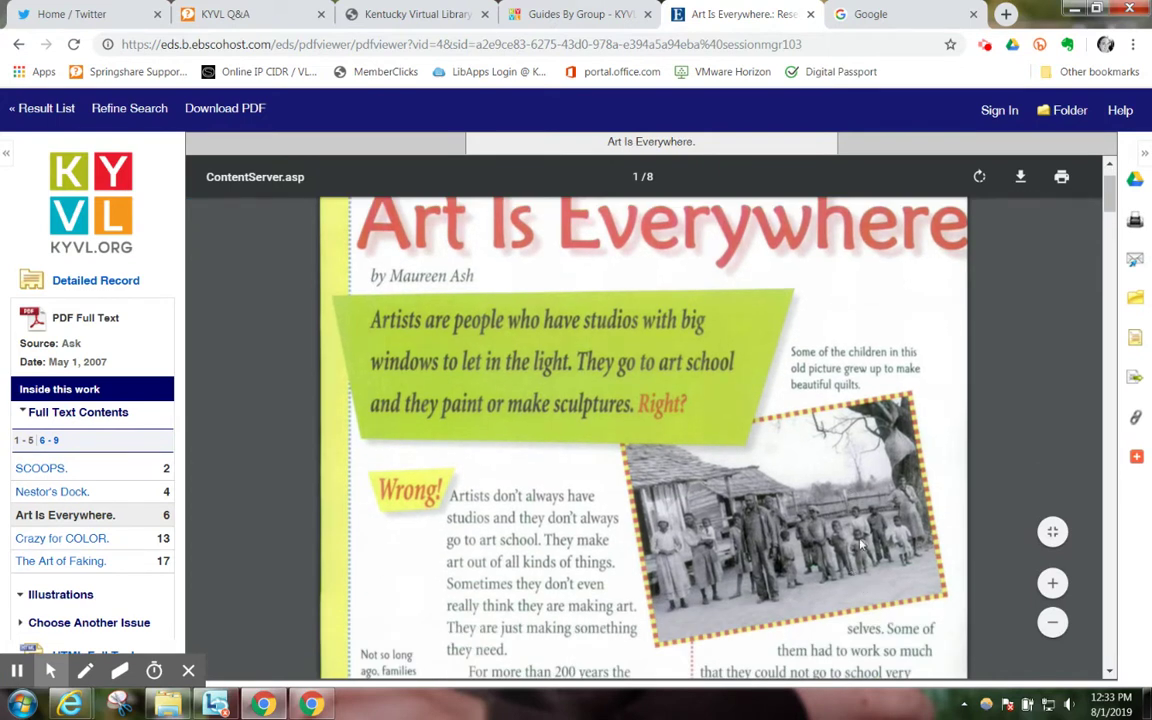
{"action": "scroll", "coordinate": [860, 543], "scroll_direction": "up", "scroll_amount": 1}
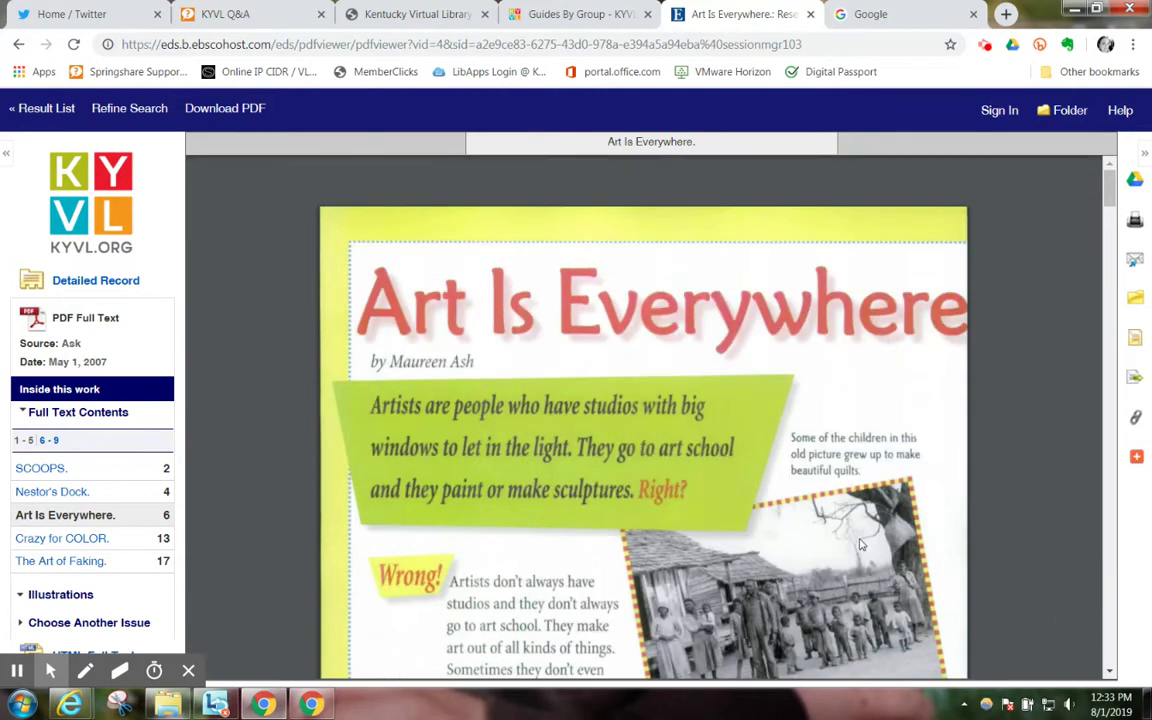
{"action": "scroll", "coordinate": [860, 543], "scroll_direction": "down", "scroll_amount": 3}
{"action": "scroll", "coordinate": [860, 543], "scroll_direction": "down", "scroll_amount": 5}
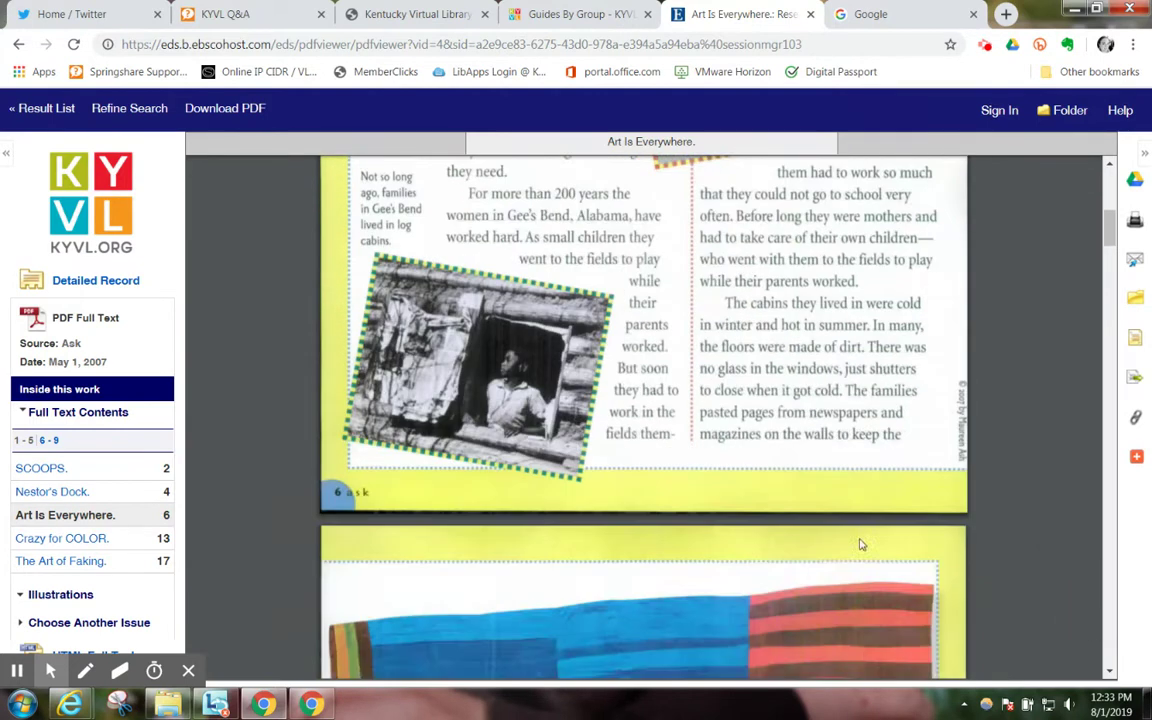
{"action": "scroll", "coordinate": [860, 543], "scroll_direction": "down", "scroll_amount": 1}
{"action": "scroll", "coordinate": [860, 543], "scroll_direction": "down", "scroll_amount": 2}
{"action": "scroll", "coordinate": [860, 543], "scroll_direction": "down", "scroll_amount": 3}
{"action": "scroll", "coordinate": [860, 543], "scroll_direction": "down", "scroll_amount": 2}
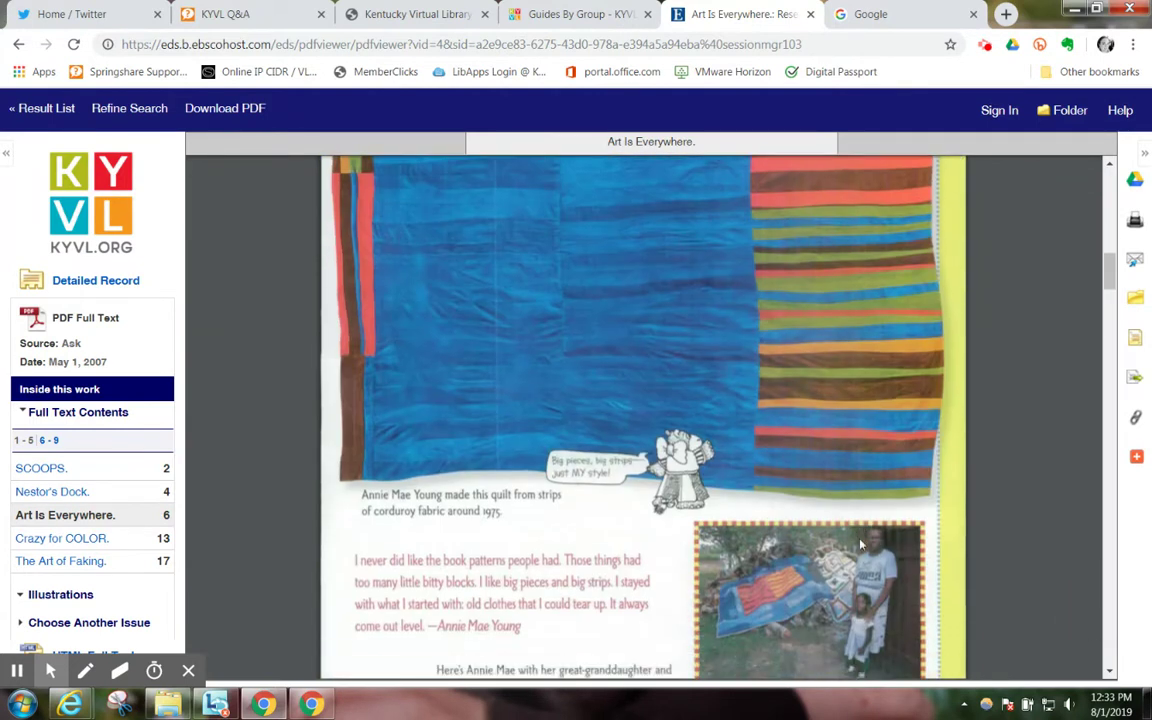
{"action": "scroll", "coordinate": [860, 543], "scroll_direction": "down", "scroll_amount": 2}
{"action": "scroll", "coordinate": [860, 543], "scroll_direction": "down", "scroll_amount": 3}
{"action": "scroll", "coordinate": [860, 543], "scroll_direction": "down", "scroll_amount": 3}
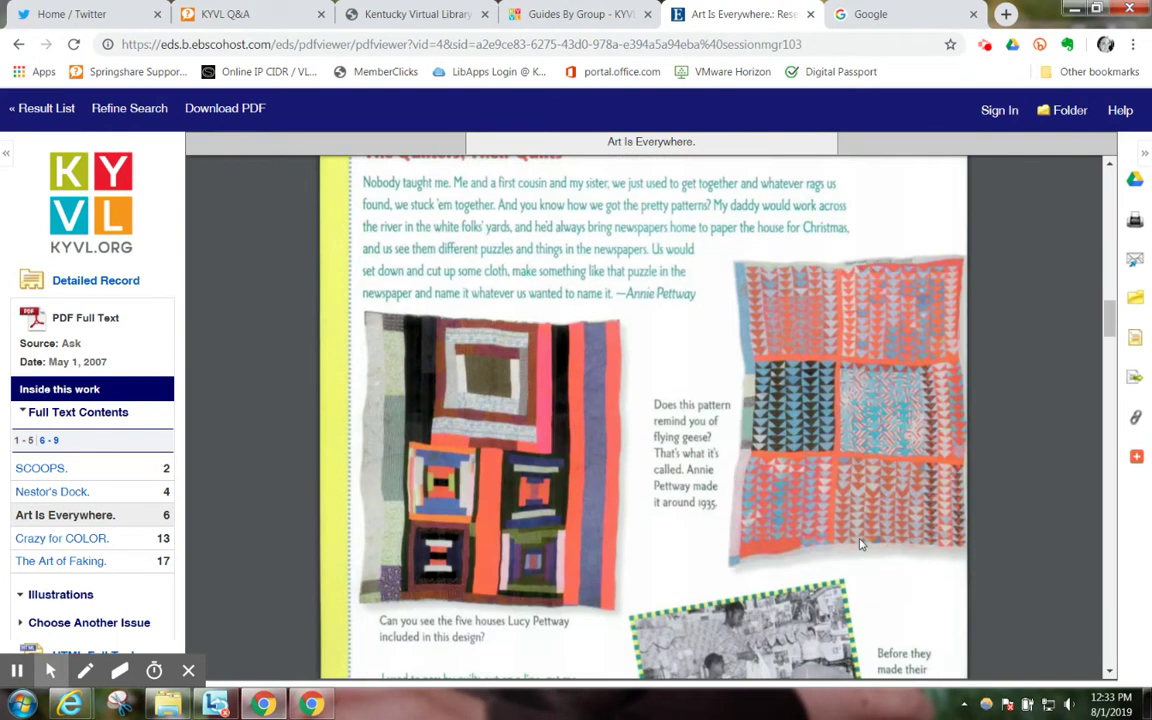
{"action": "scroll", "coordinate": [860, 543], "scroll_direction": "down", "scroll_amount": 2}
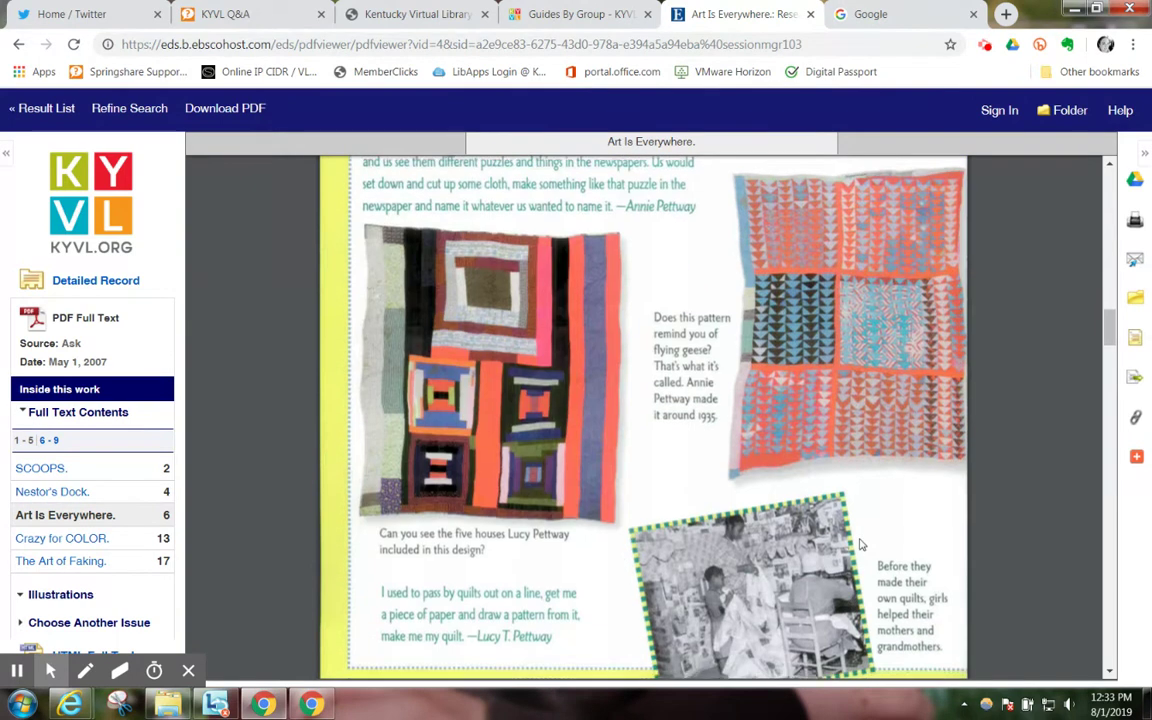
{"action": "scroll", "coordinate": [860, 543], "scroll_direction": "down", "scroll_amount": 3}
{"action": "scroll", "coordinate": [860, 543], "scroll_direction": "down", "scroll_amount": 3}
{"action": "scroll", "coordinate": [860, 543], "scroll_direction": "down", "scroll_amount": 3}
{"action": "scroll", "coordinate": [860, 543], "scroll_direction": "down", "scroll_amount": 2}
{"action": "scroll", "coordinate": [860, 543], "scroll_direction": "down", "scroll_amount": 2}
{"action": "scroll", "coordinate": [860, 543], "scroll_direction": "up", "scroll_amount": 3}
{"action": "scroll", "coordinate": [860, 543], "scroll_direction": "up", "scroll_amount": 3}
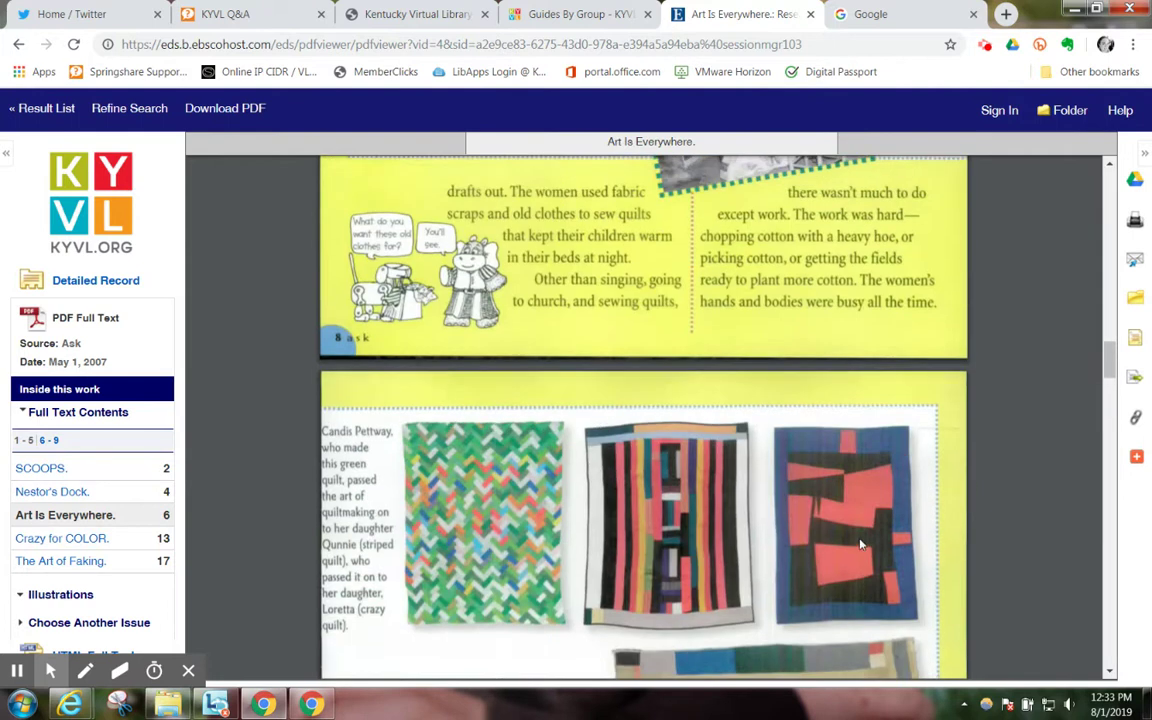
{"action": "scroll", "coordinate": [860, 543], "scroll_direction": "up", "scroll_amount": 3}
{"action": "scroll", "coordinate": [860, 543], "scroll_direction": "up", "scroll_amount": 3}
{"action": "scroll", "coordinate": [860, 543], "scroll_direction": "up", "scroll_amount": 3}
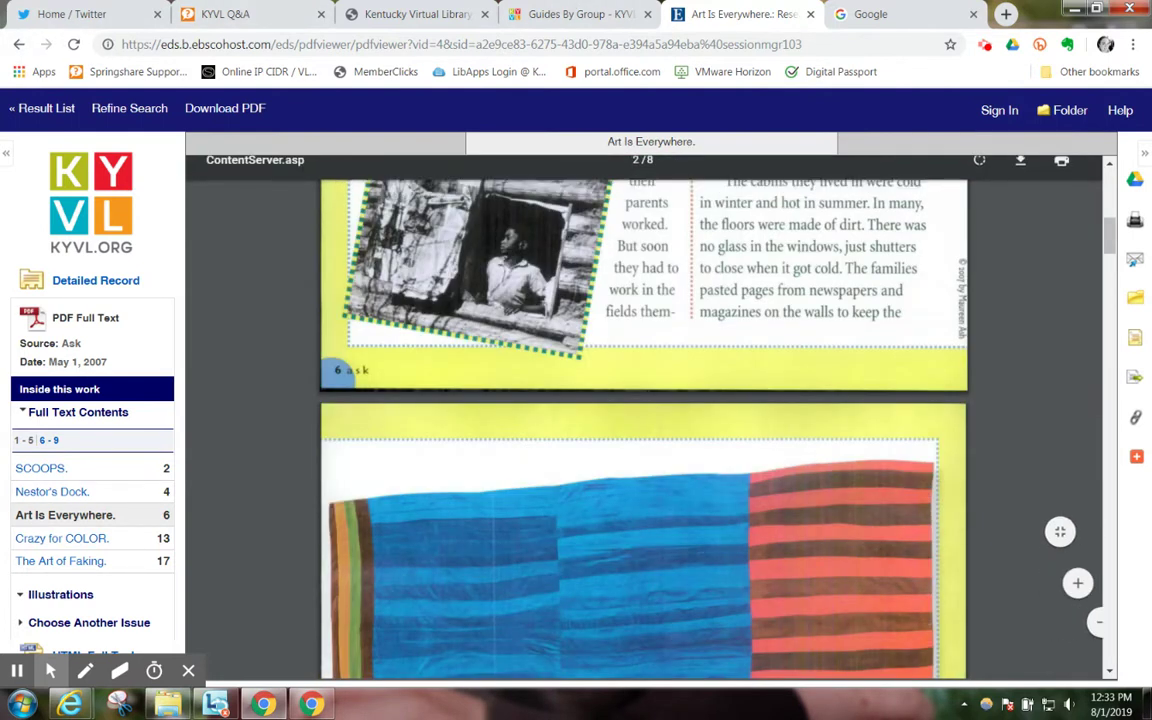
- Return from the PDF to the 'art' result list and scroll back to the top
{"action": "left_click", "coordinate": [57, 110]}
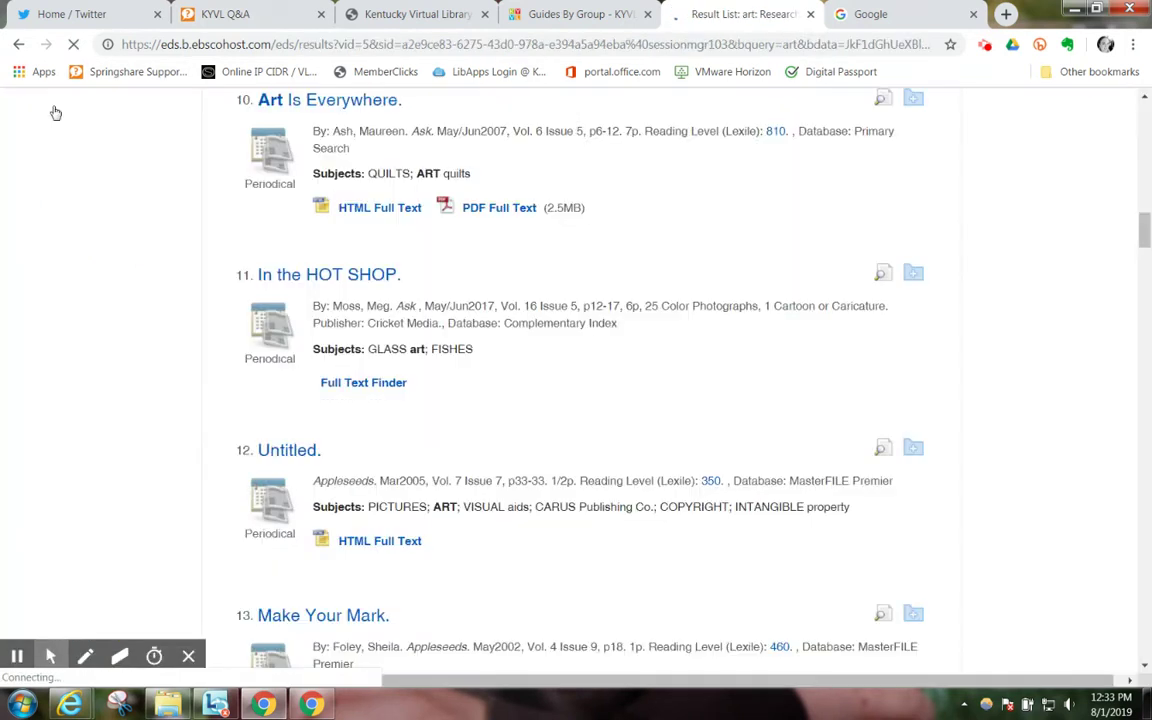
{"action": "scroll", "coordinate": [51, 113], "scroll_direction": "up", "scroll_amount": 5}
{"action": "scroll", "coordinate": [125, 123], "scroll_direction": "up", "scroll_amount": 10}
{"action": "scroll", "coordinate": [125, 123], "scroll_direction": "up", "scroll_amount": 1}
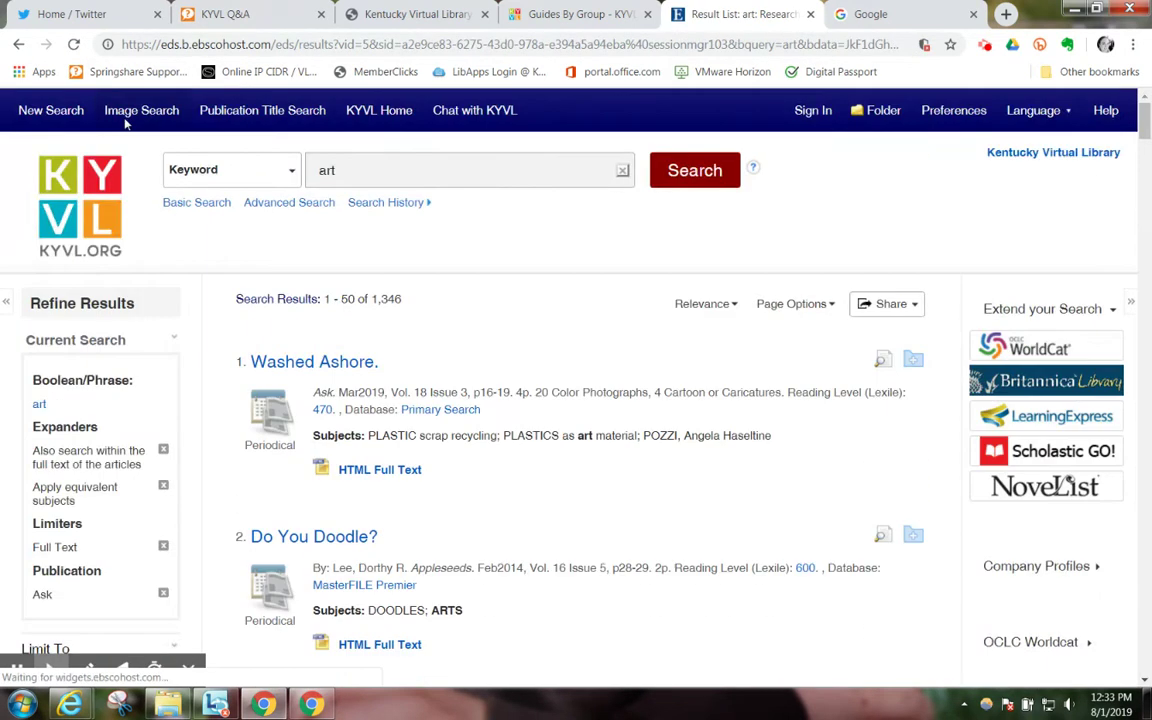
- Search publication titles for 'high five', listing three Highlights High Five titles
{"action": "left_click", "coordinate": [252, 117]}
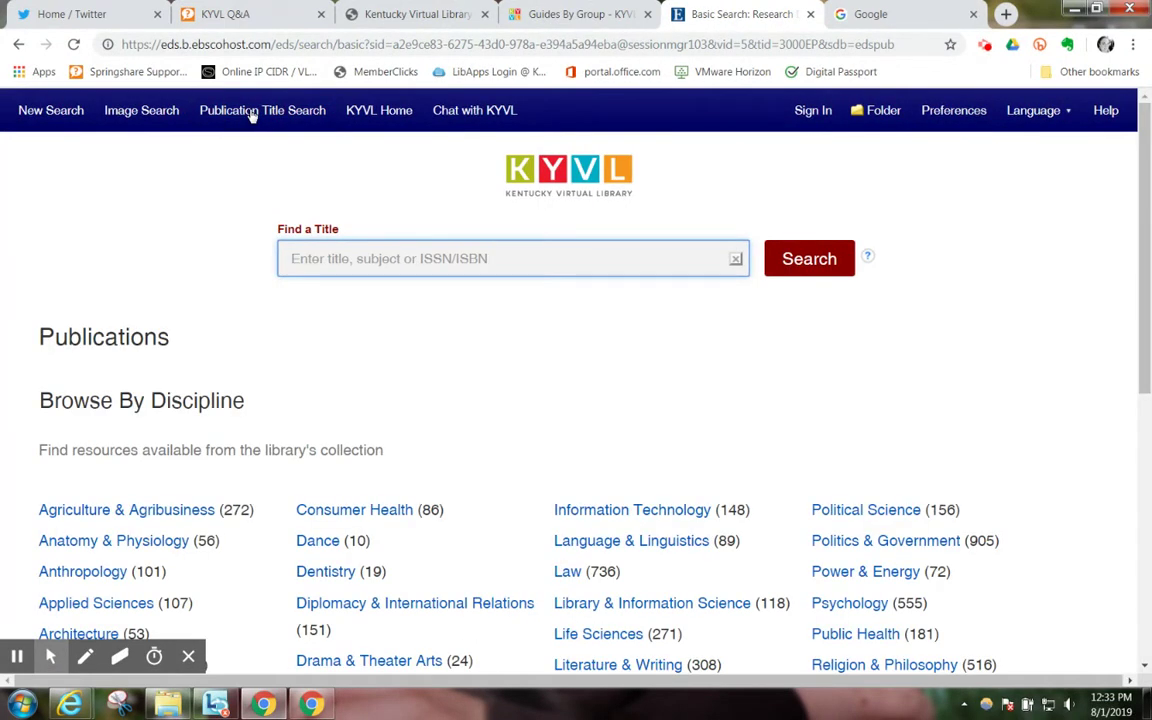
{"action": "type", "text": "hig"}
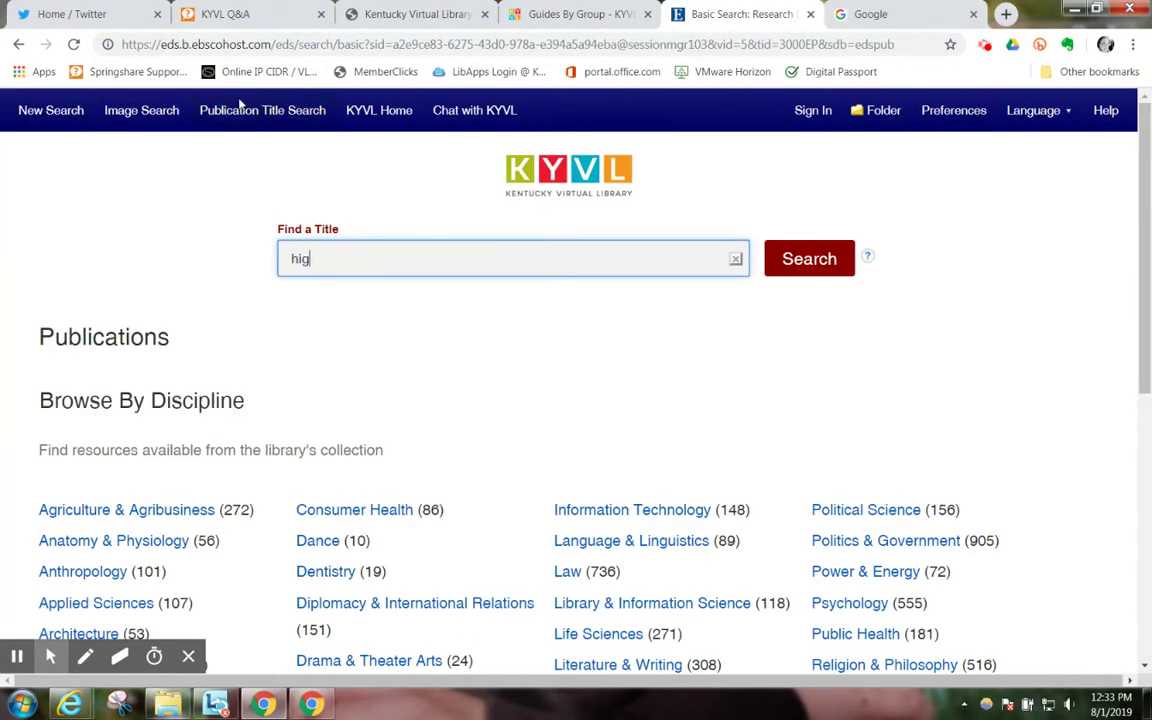
{"action": "type", "text": "h five"}
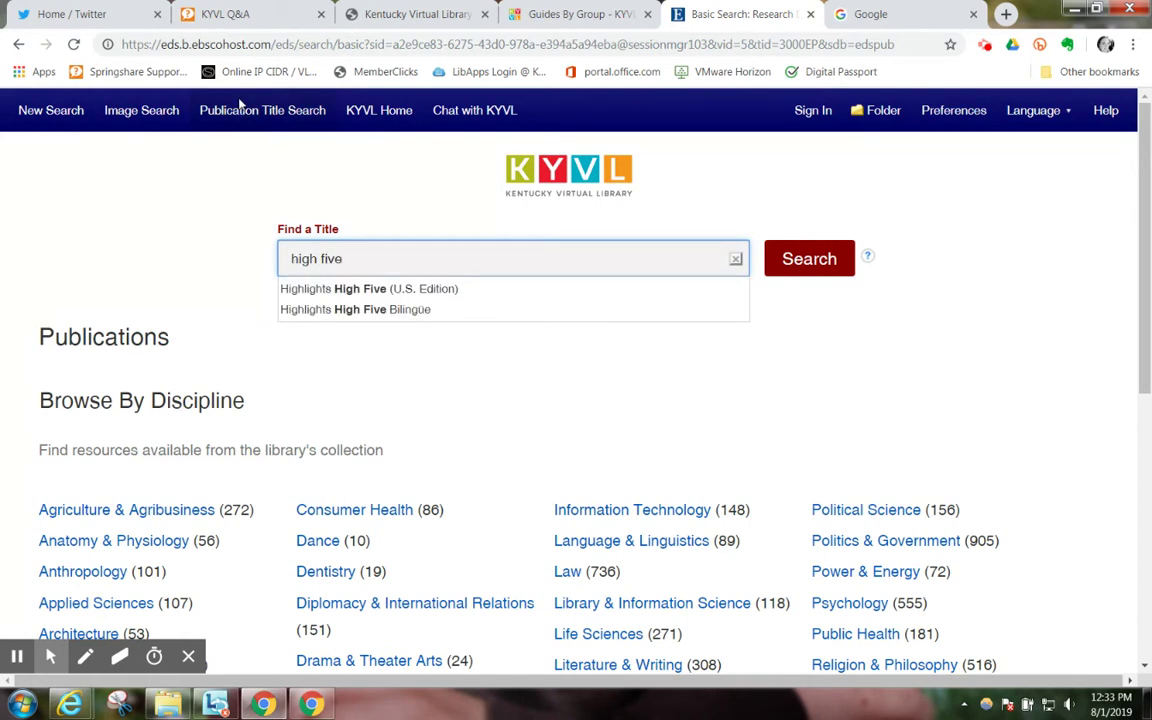
{"action": "key", "text": "Return"}
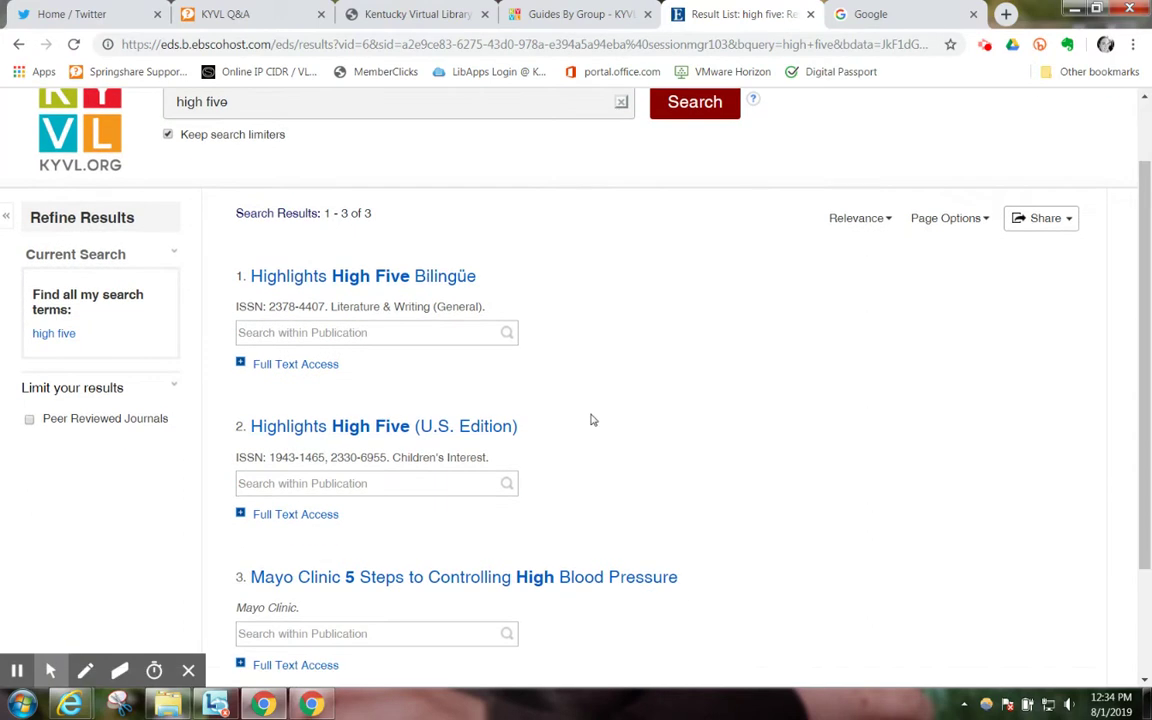
{"action": "scroll", "coordinate": [535, 378], "scroll_direction": "down", "scroll_amount": 1}
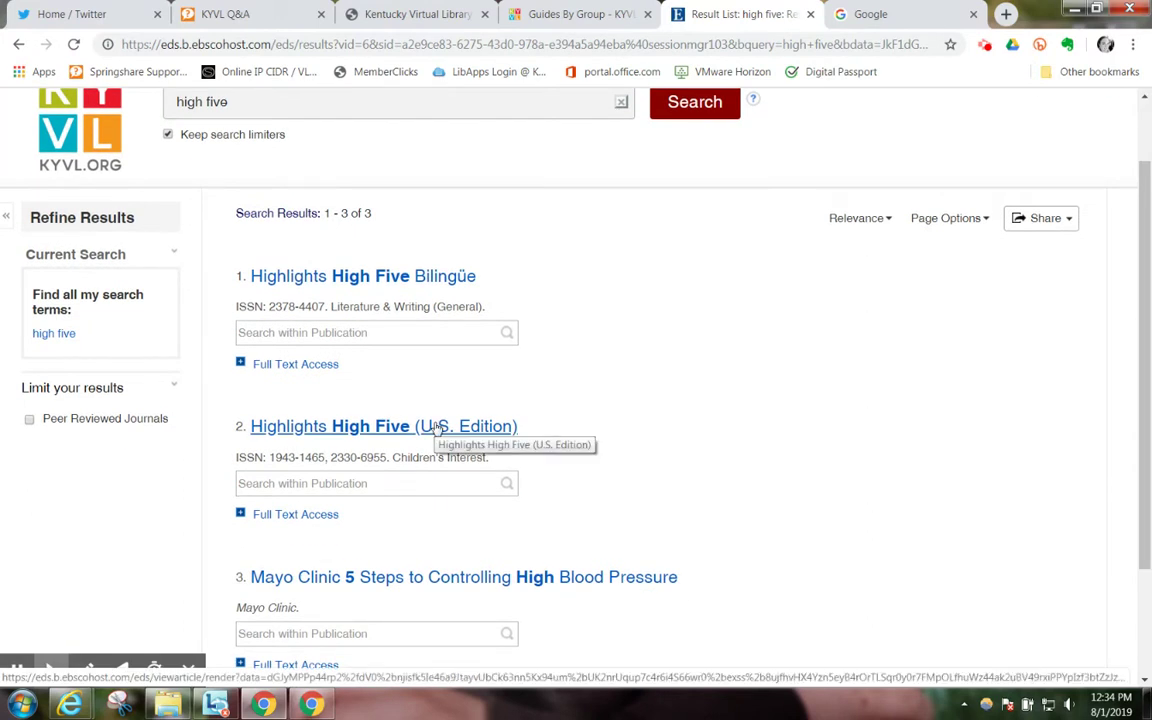
- Search High Five (U.S. Edition) for 'short story' and open the 'Claire THE BIG KID.' PDF
{"action": "left_click", "coordinate": [432, 478]}
{"action": "type", "text": "shor"}
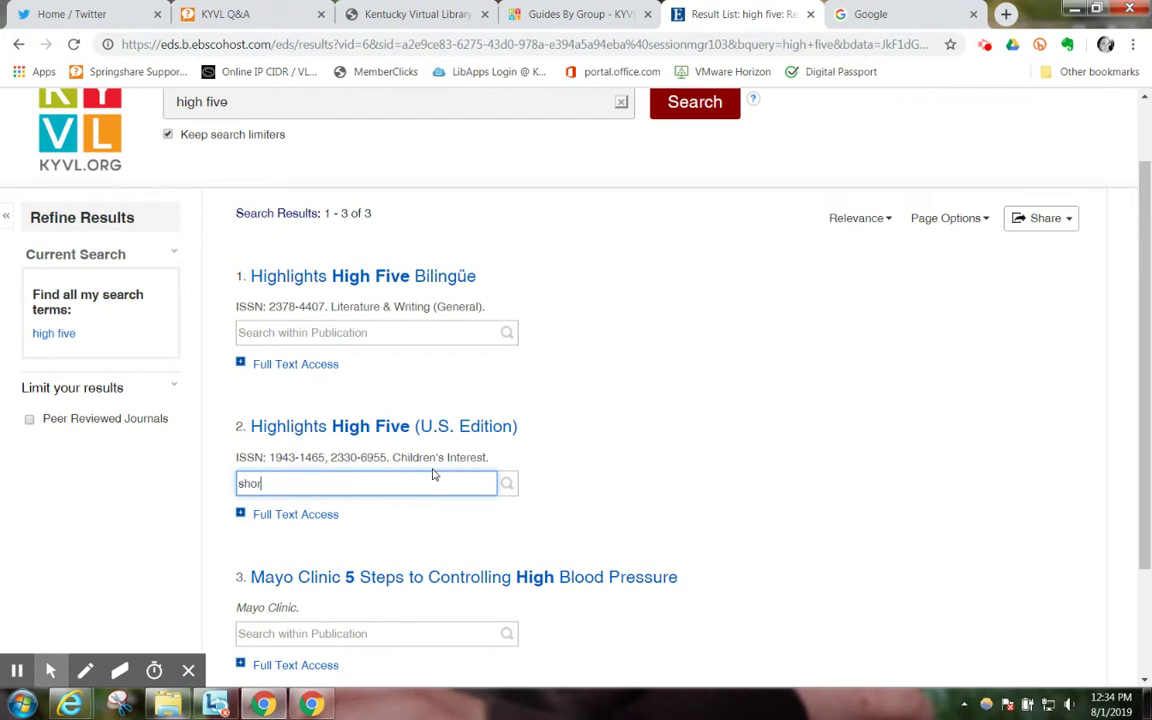
{"action": "type", "text": "t so"}
{"action": "type", "text": "tory"}
{"action": "key", "text": "Return"}
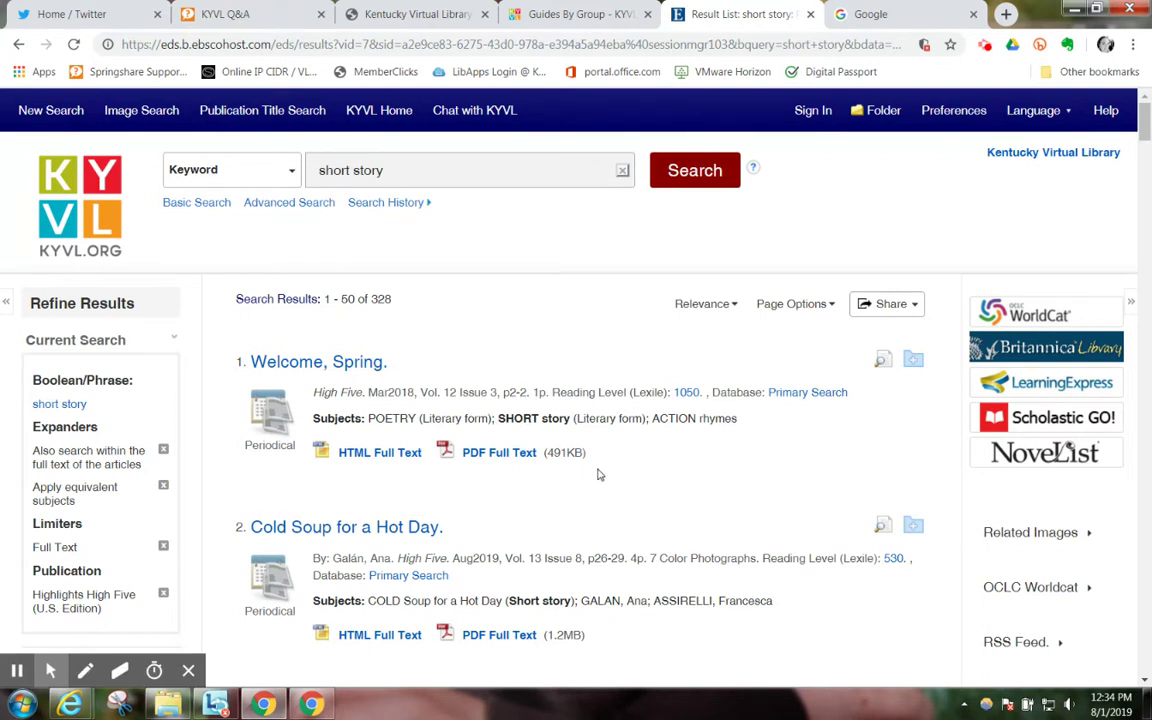
{"action": "scroll", "coordinate": [598, 475], "scroll_direction": "down", "scroll_amount": 3}
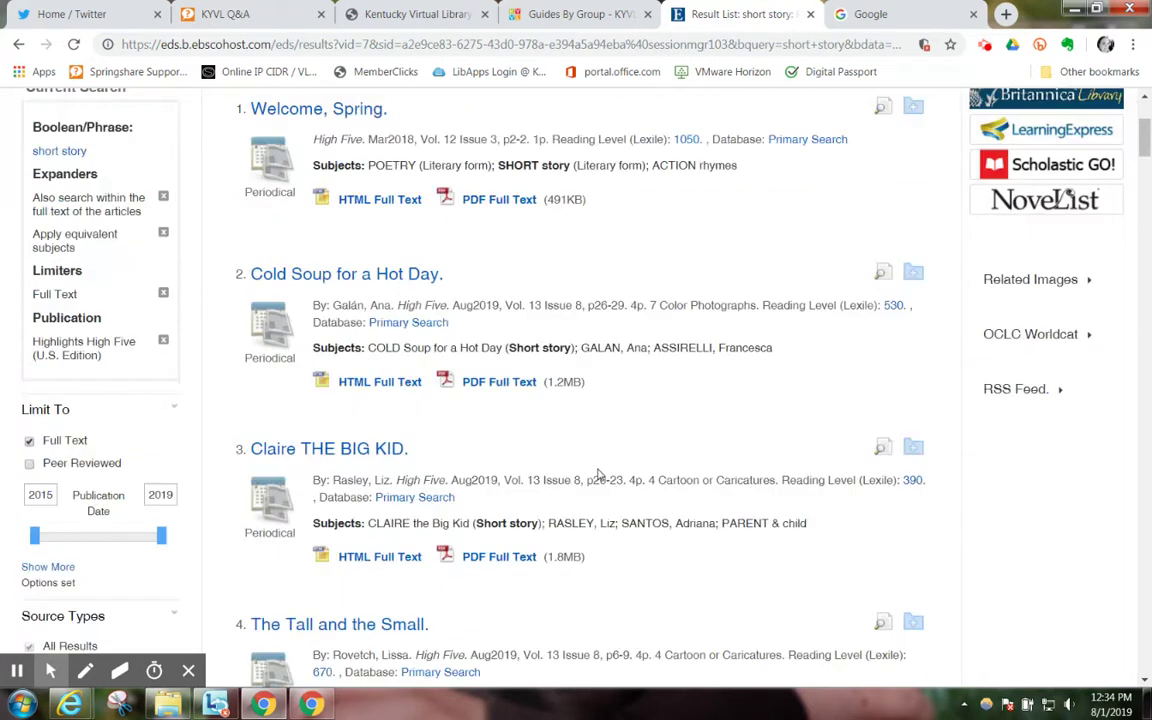
{"action": "scroll", "coordinate": [598, 475], "scroll_direction": "down", "scroll_amount": 1}
{"action": "scroll", "coordinate": [598, 475], "scroll_direction": "down", "scroll_amount": 1}
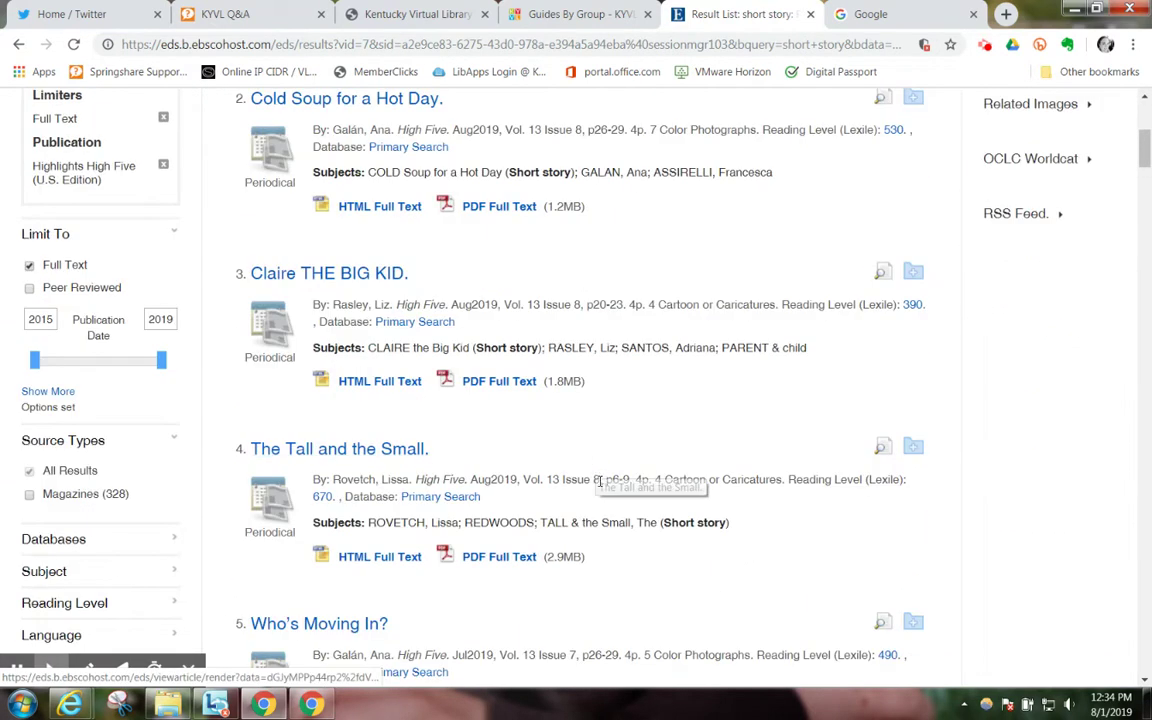
{"action": "left_click", "coordinate": [493, 384]}
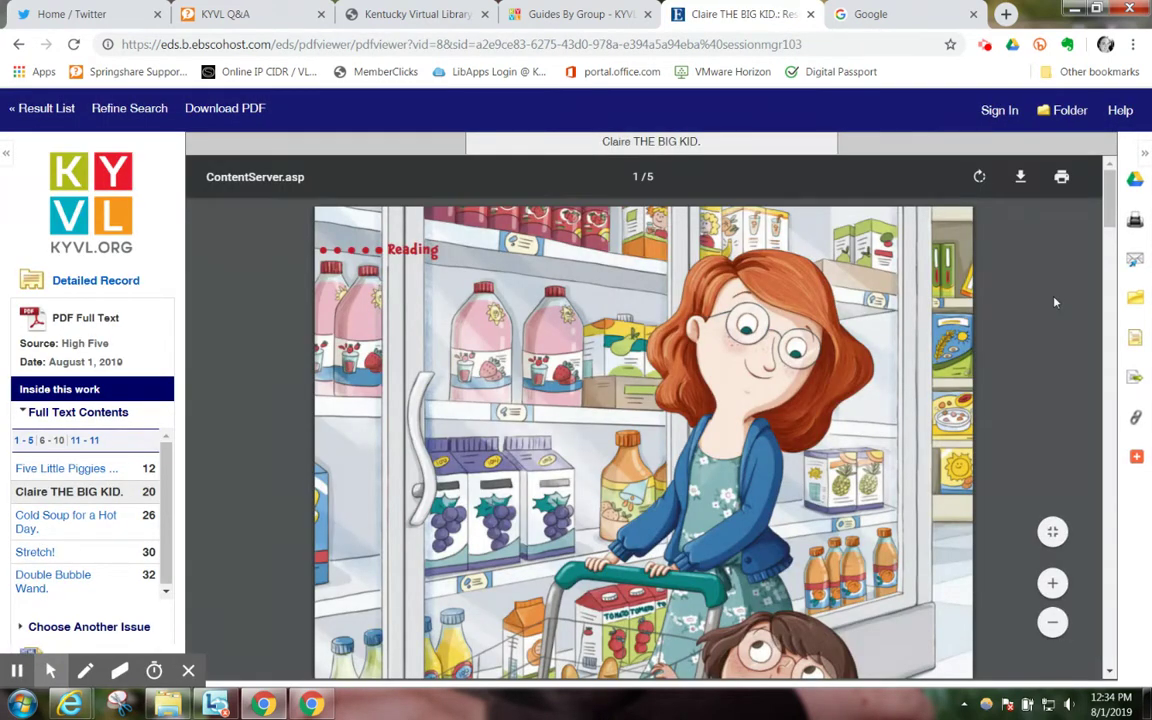
- Scroll through the 'Claire THE BIG KID.' PDF, then return to the 328 short story results
{"action": "scroll", "coordinate": [1066, 351], "scroll_direction": "down", "scroll_amount": 5}
{"action": "scroll", "coordinate": [1064, 351], "scroll_direction": "down", "scroll_amount": 1}
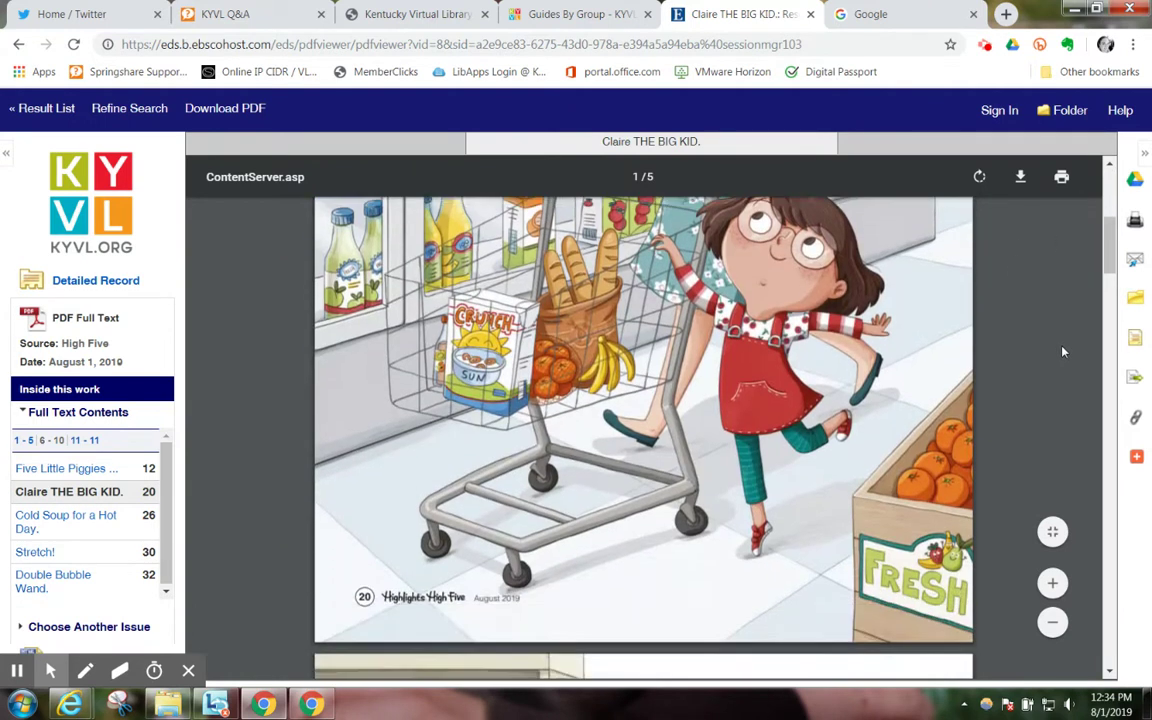
{"action": "scroll", "coordinate": [1063, 351], "scroll_direction": "up", "scroll_amount": 6}
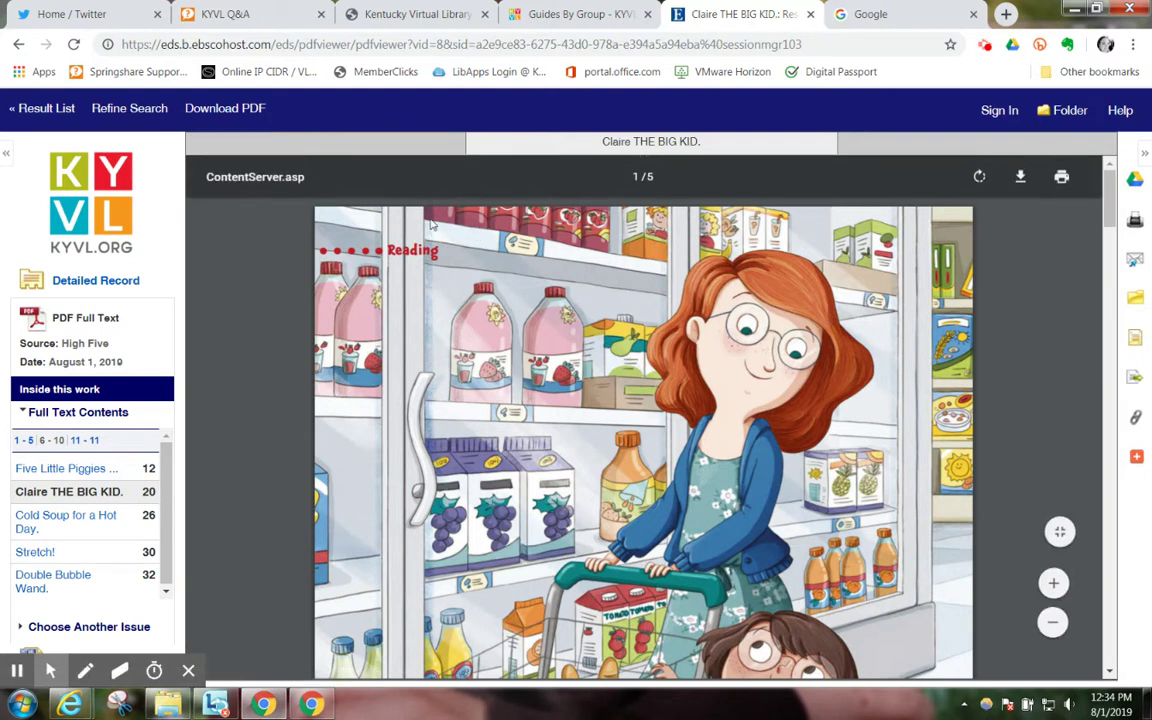
{"action": "left_click", "coordinate": [47, 110]}
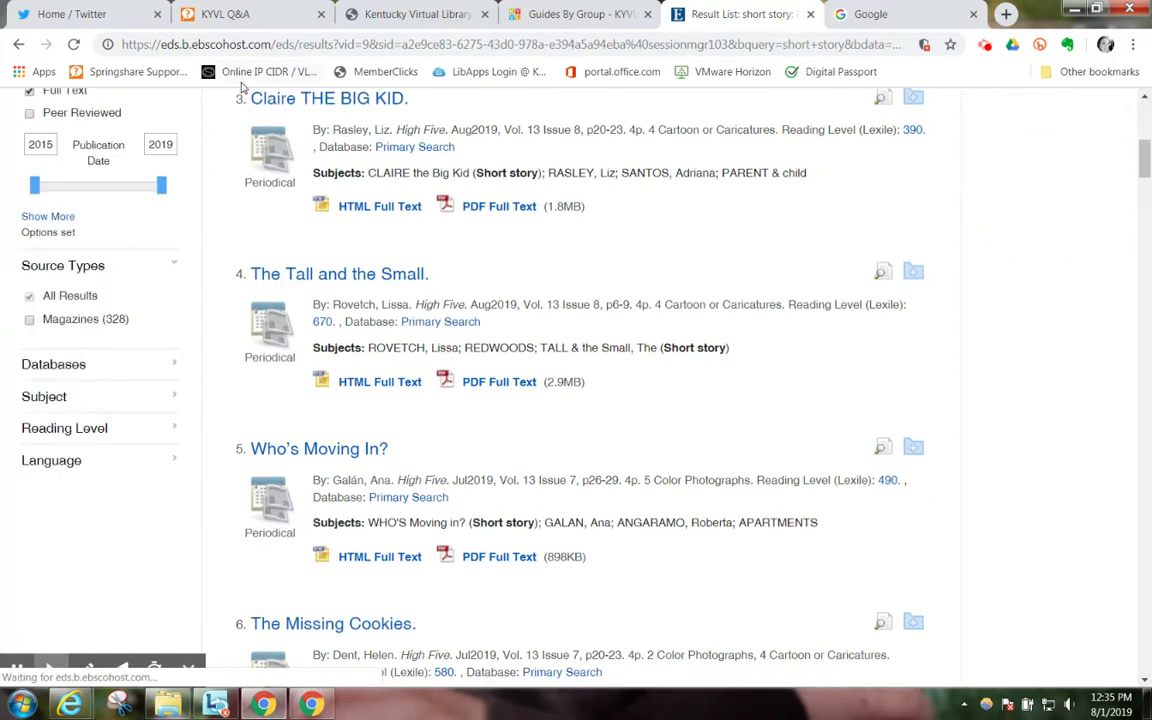
- Find 'Jack and Jill: The Magazine for Boys and Girls' by title and list its four full-text databases
{"action": "left_click", "coordinate": [256, 112]}
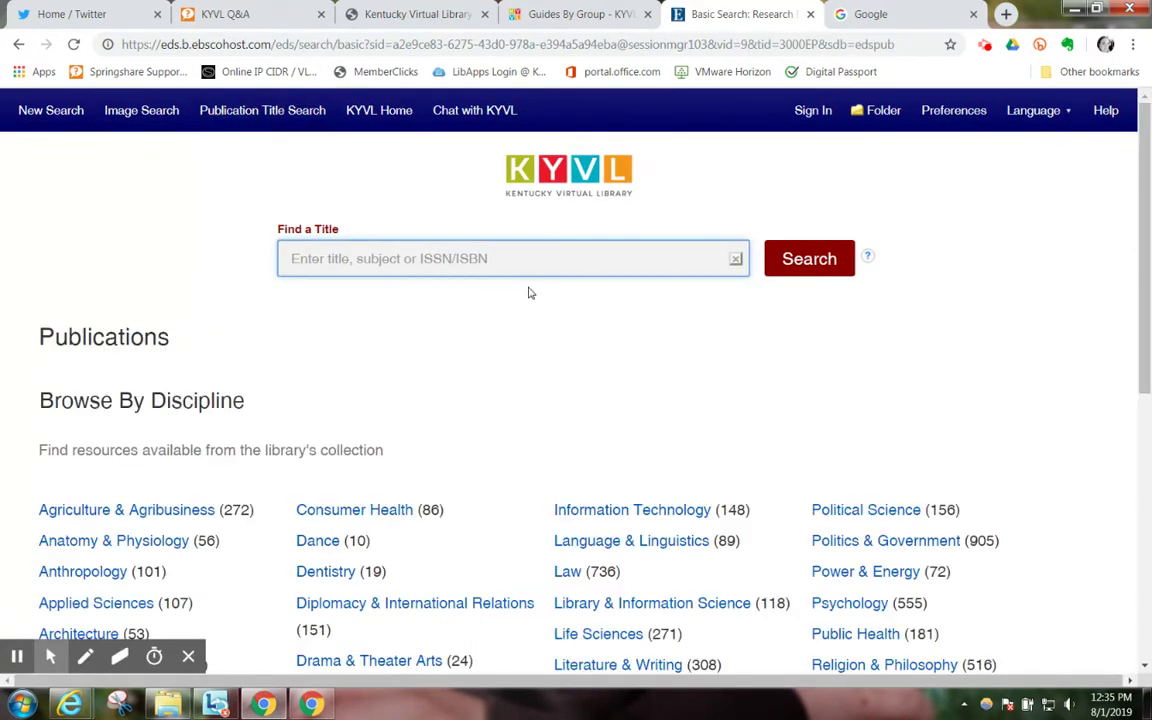
{"action": "left_click", "coordinate": [525, 264]}
{"action": "type", "text": "j"}
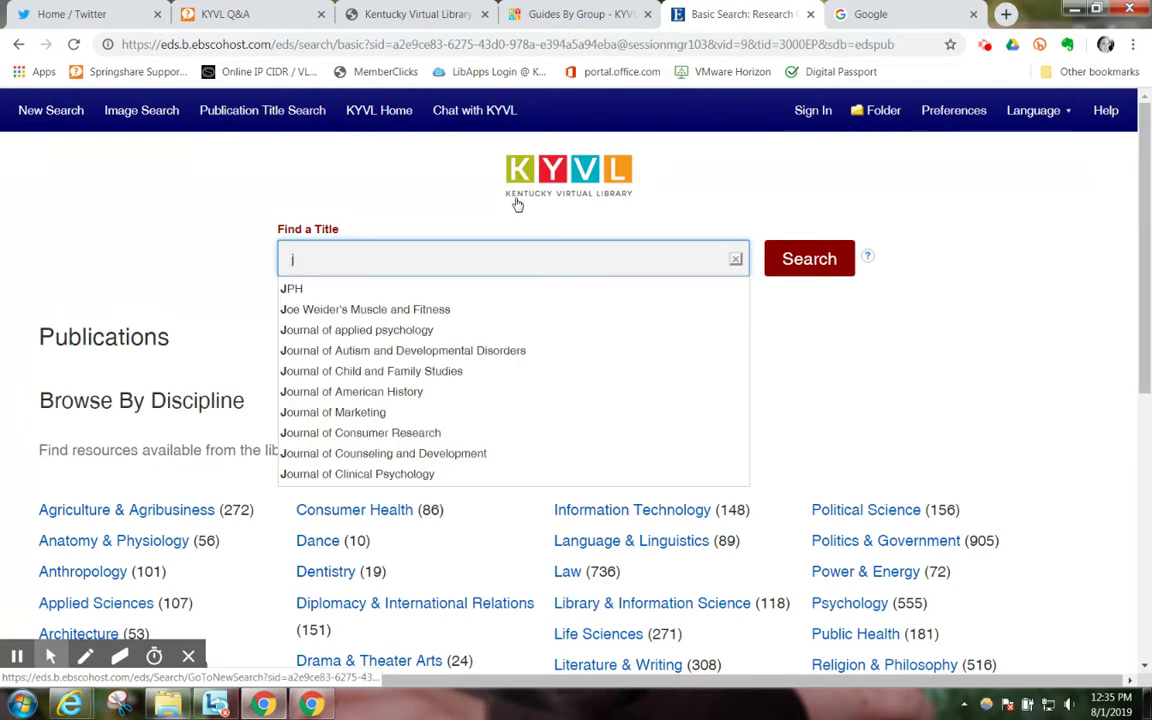
{"action": "type", "text": "ack and"}
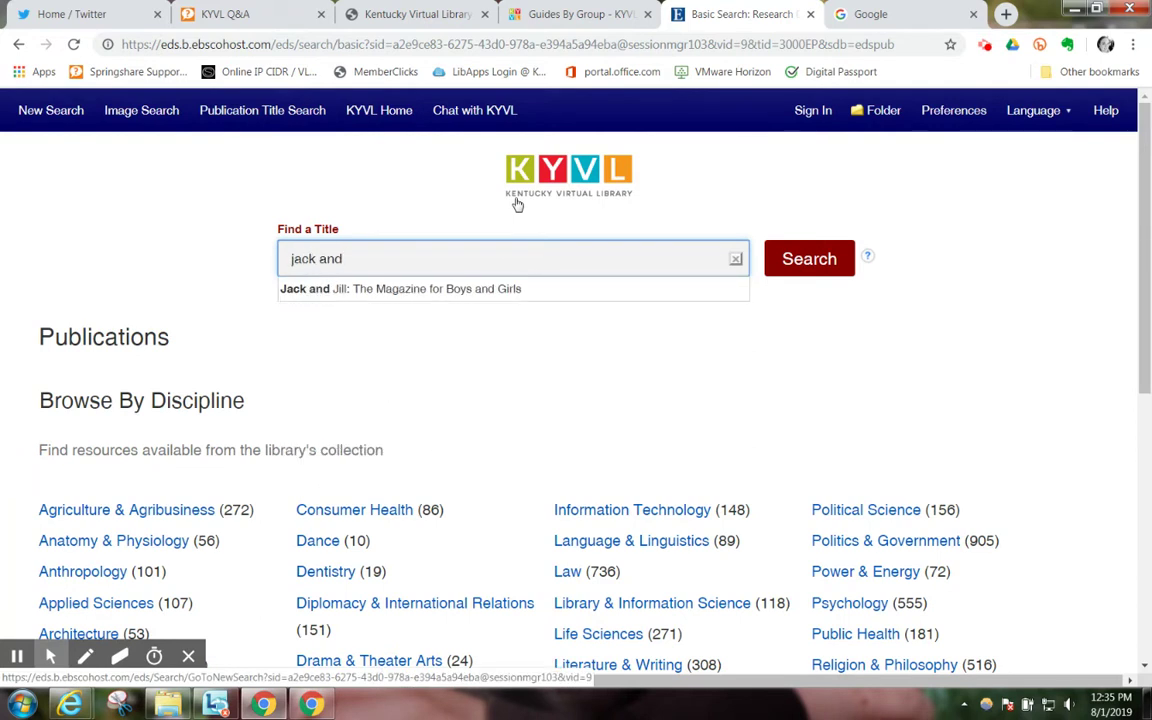
{"action": "left_click", "coordinate": [465, 288]}
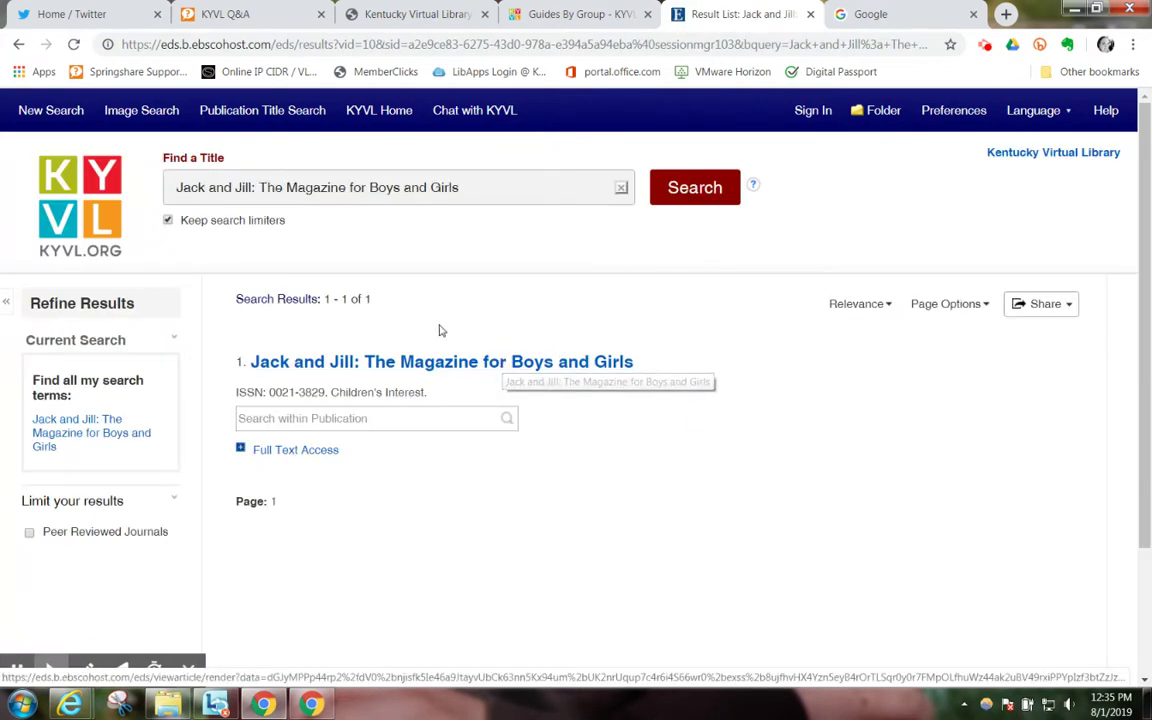
{"action": "left_click", "coordinate": [318, 452]}
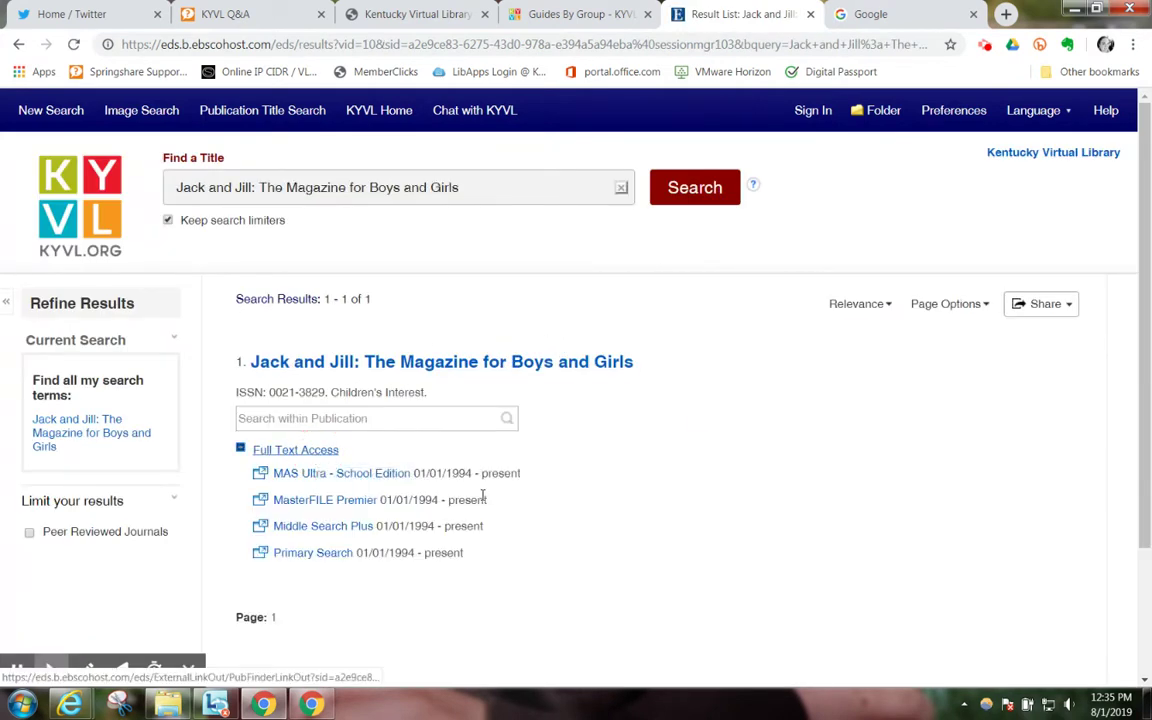
- Expand Jack & Jill's 2019 issues in Middle Search Plus, then go back to the result list
{"action": "scroll", "coordinate": [497, 500], "scroll_direction": "down", "scroll_amount": 2}
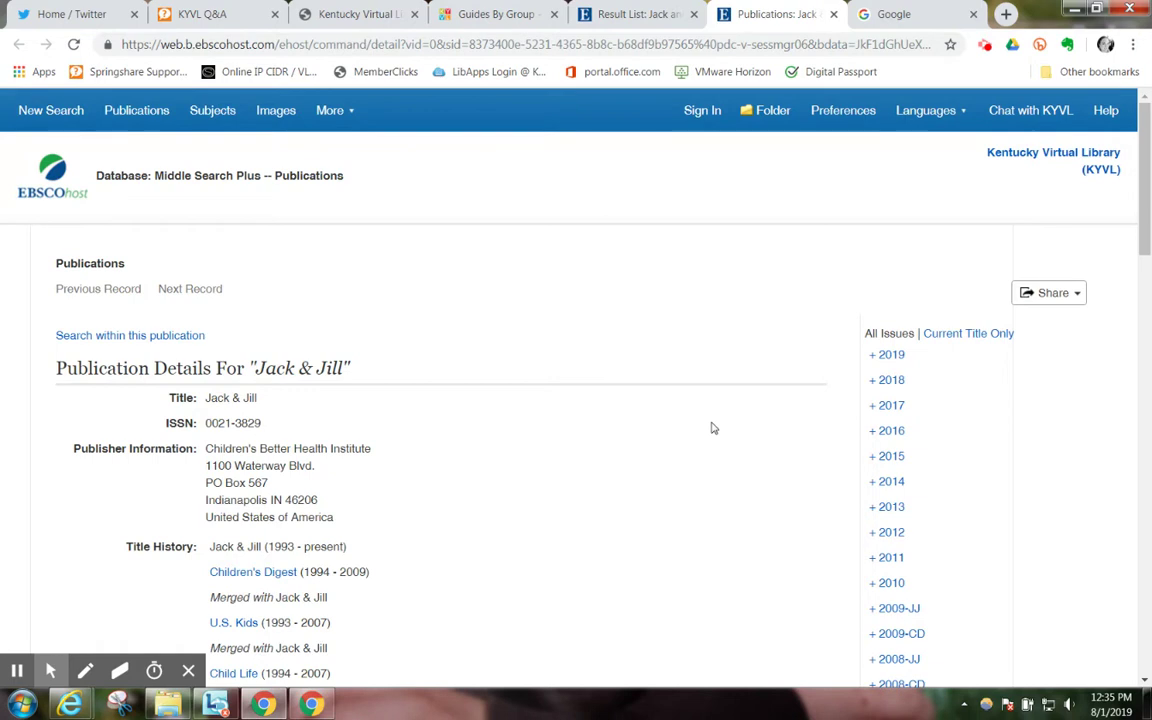
{"action": "left_click", "coordinate": [887, 356]}
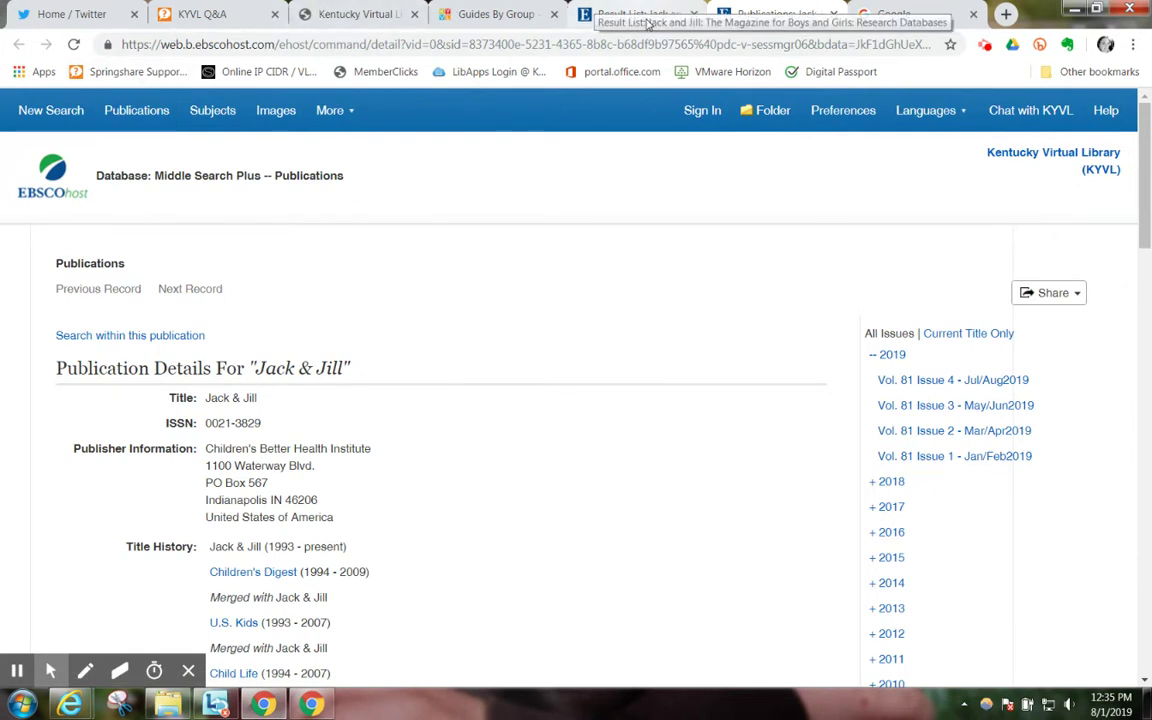
{"action": "left_click", "coordinate": [648, 22]}
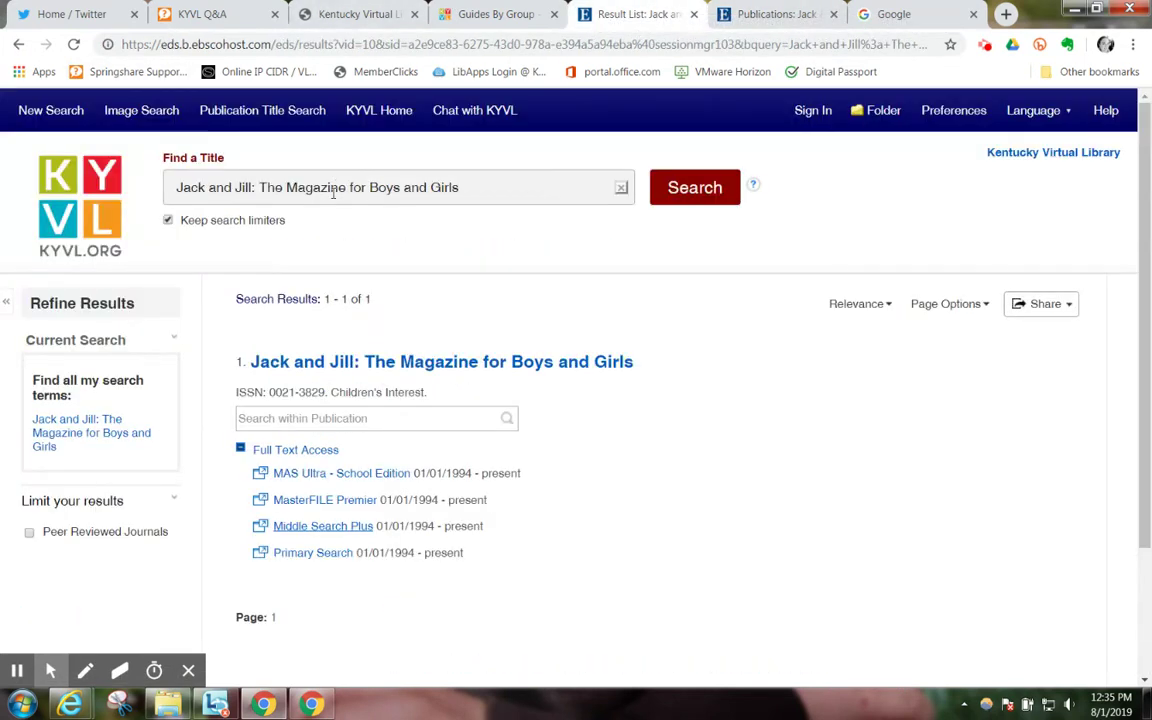
{"action": "left_click", "coordinate": [333, 190]}
- Replace the Find a Title search with 'scholastic' and choose Scholastic DynaMath from the suggestions
{"action": "triple_click", "coordinate": [468, 189]}
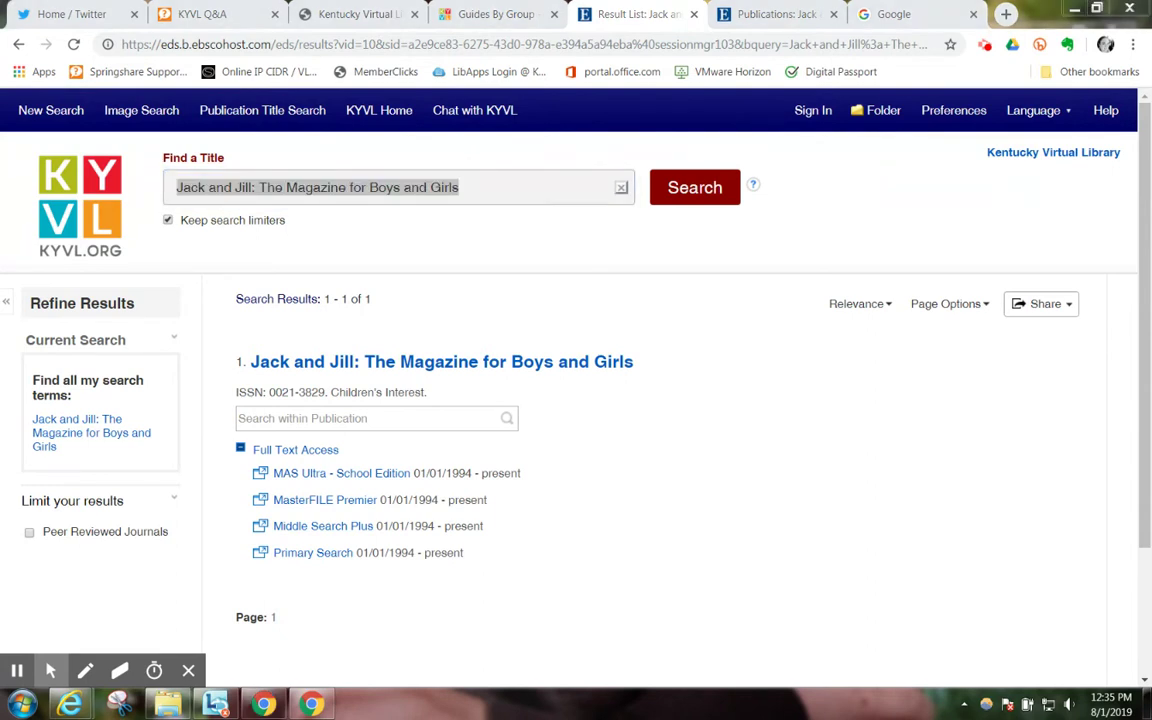
{"action": "left_click", "coordinate": [489, 187]}
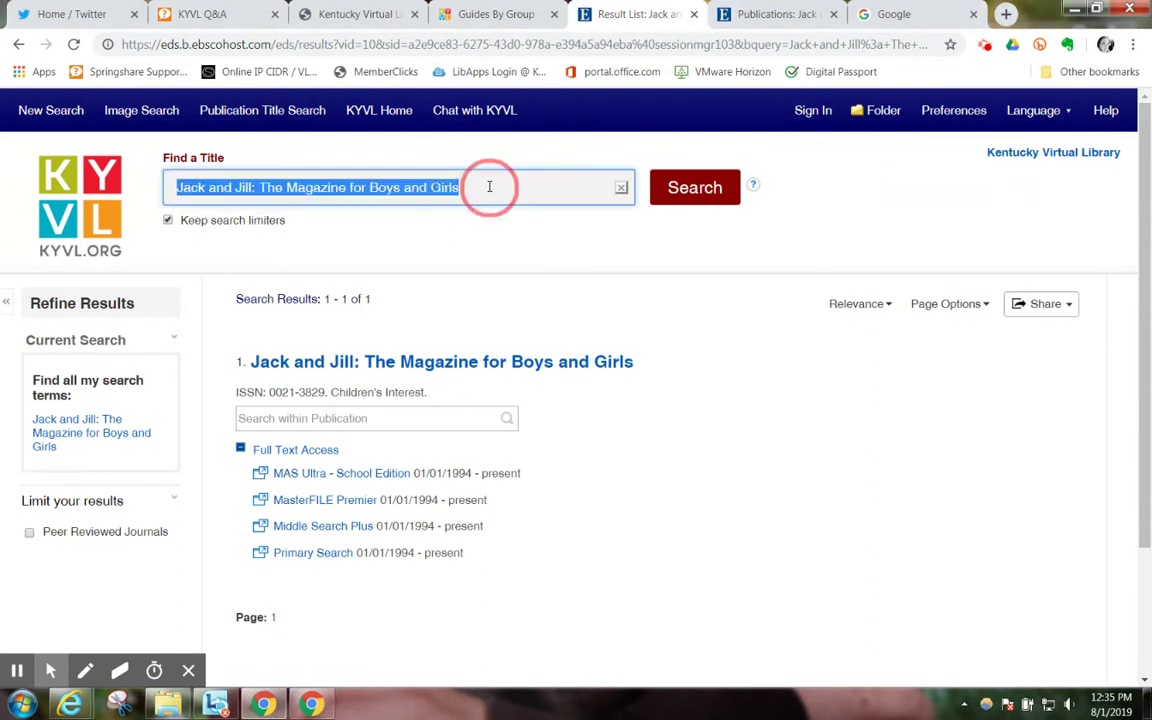
{"action": "key", "text": "ctrl+a"}
{"action": "key", "text": "BackSpace"}
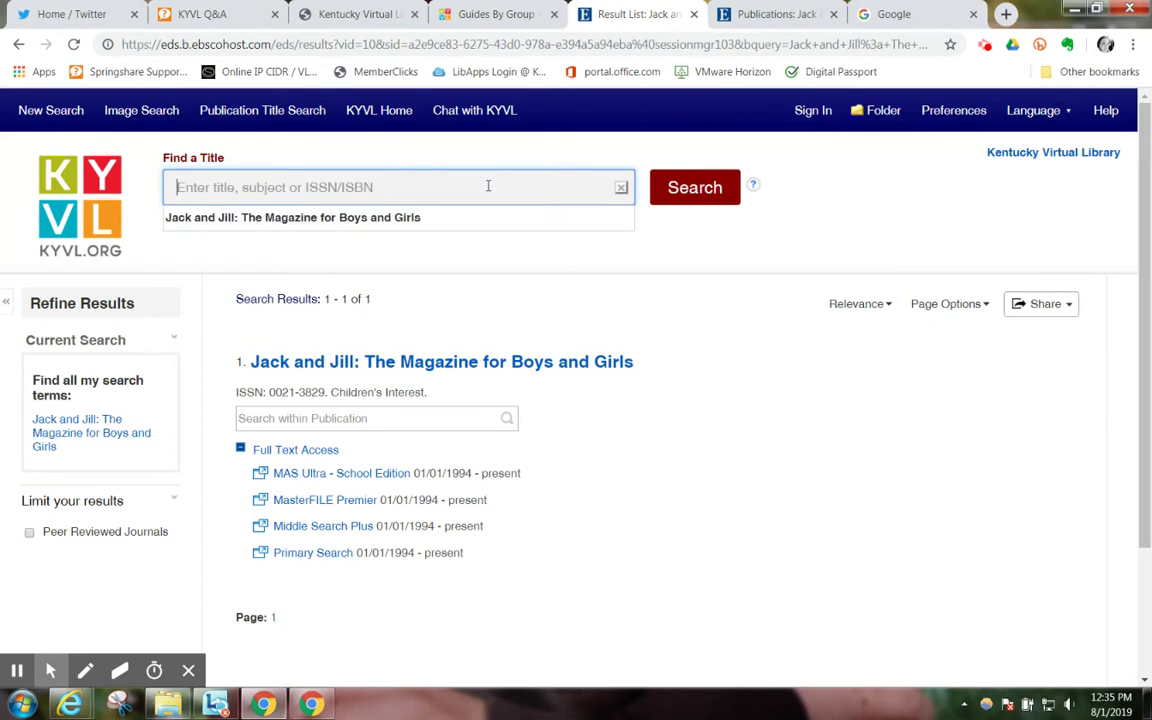
{"action": "type", "text": "c"}
{"action": "key", "text": "BackSpace"}
{"action": "type", "text": "scho"}
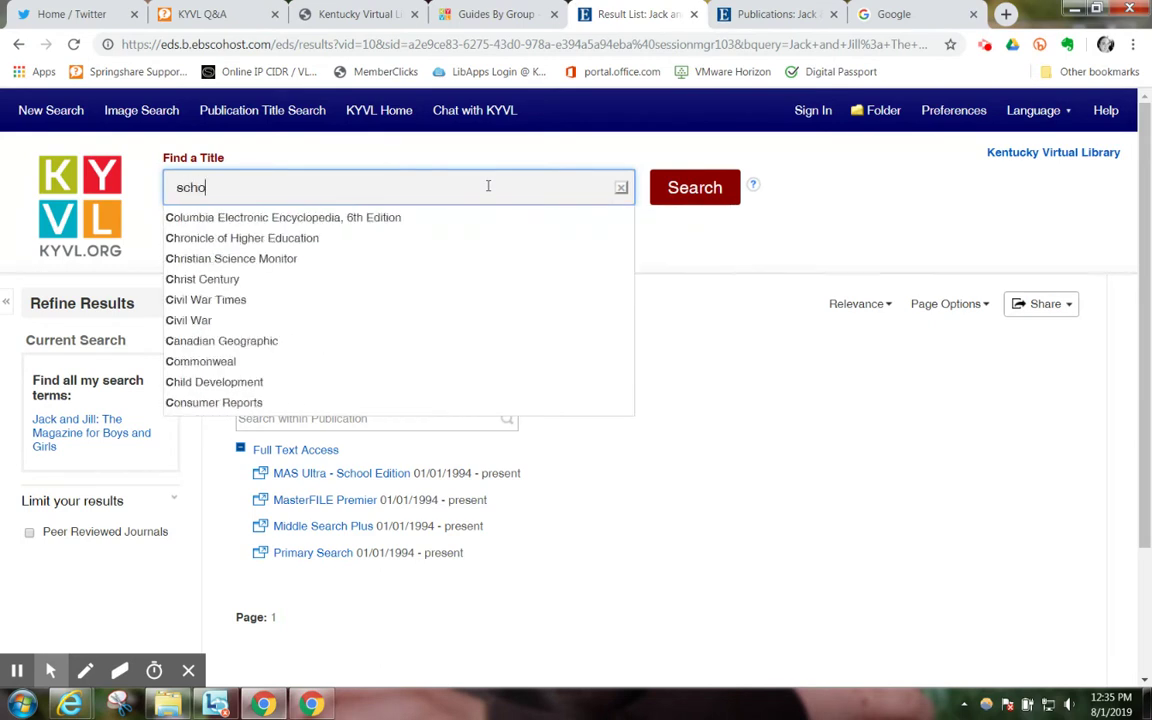
{"action": "type", "text": "lasti"}
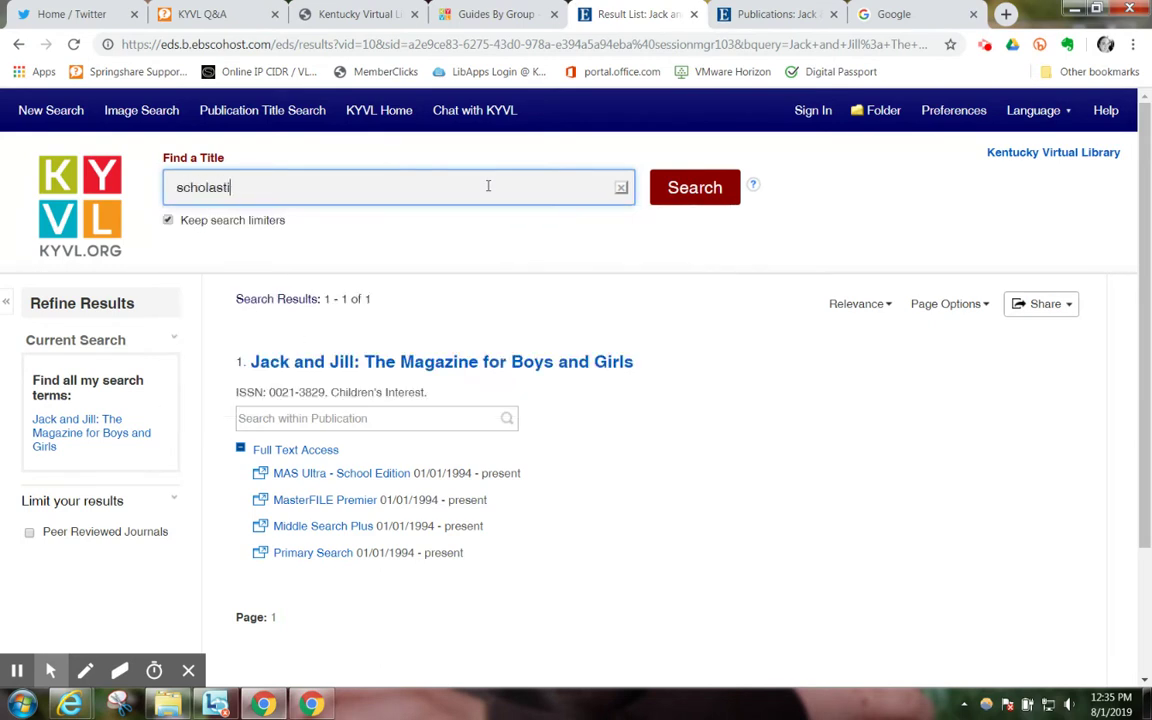
{"action": "type", "text": "c"}
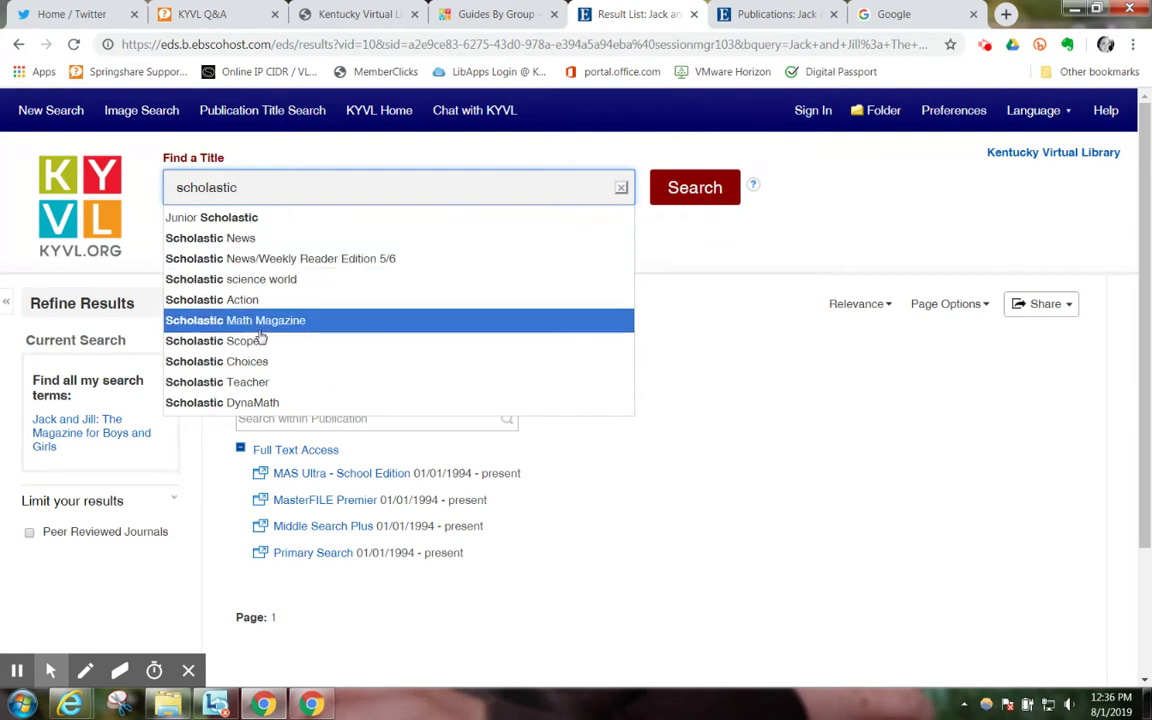
{"action": "left_click", "coordinate": [233, 410]}
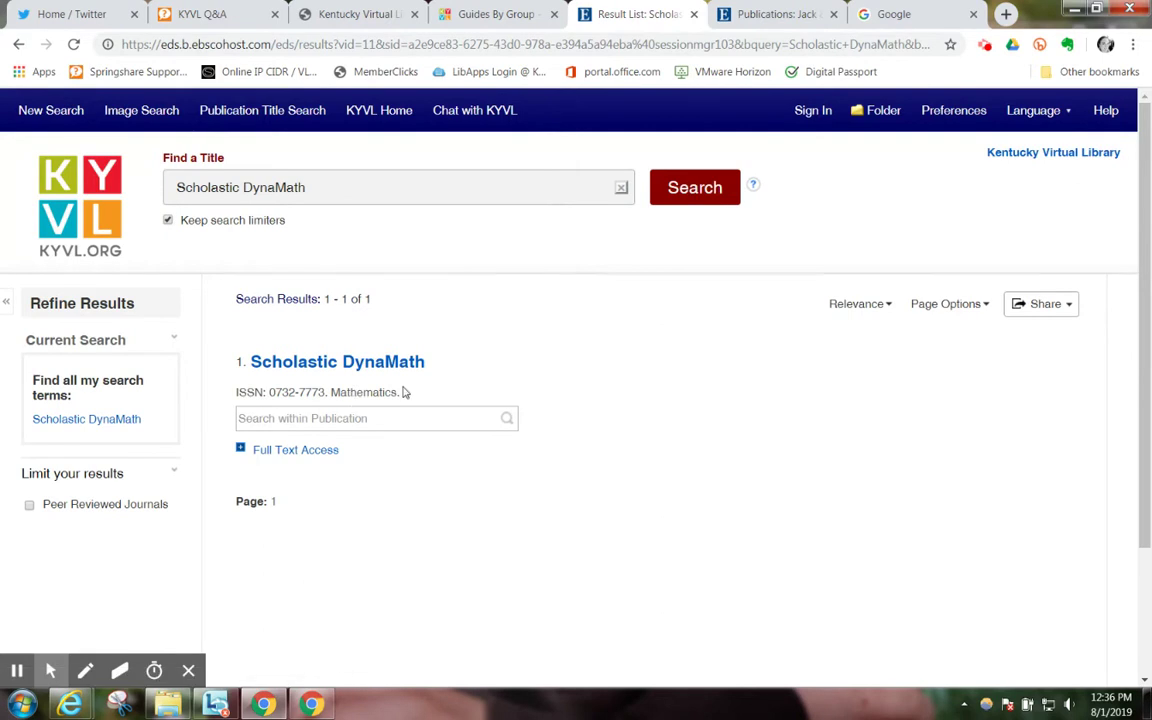
- Show Scholastic DynaMath's full-text databases and expand its 2019 issues
{"action": "left_click", "coordinate": [325, 456]}
{"action": "scroll", "coordinate": [437, 447], "scroll_direction": "down", "scroll_amount": 3}
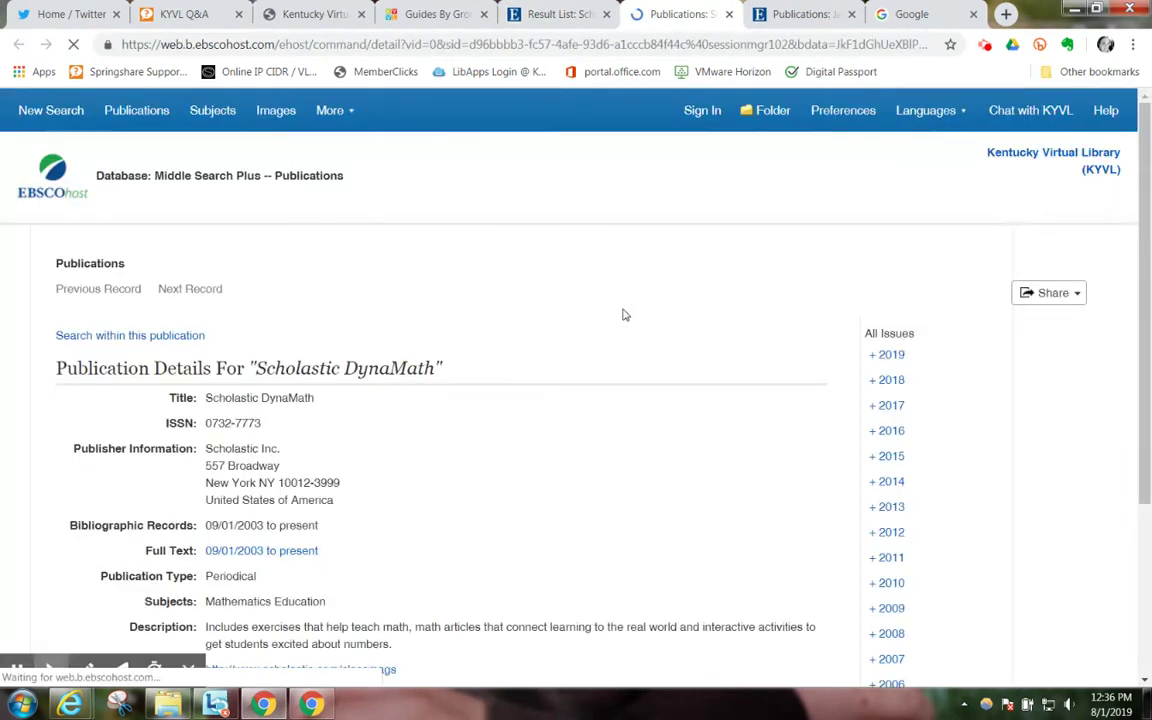
{"action": "left_click", "coordinate": [889, 356]}
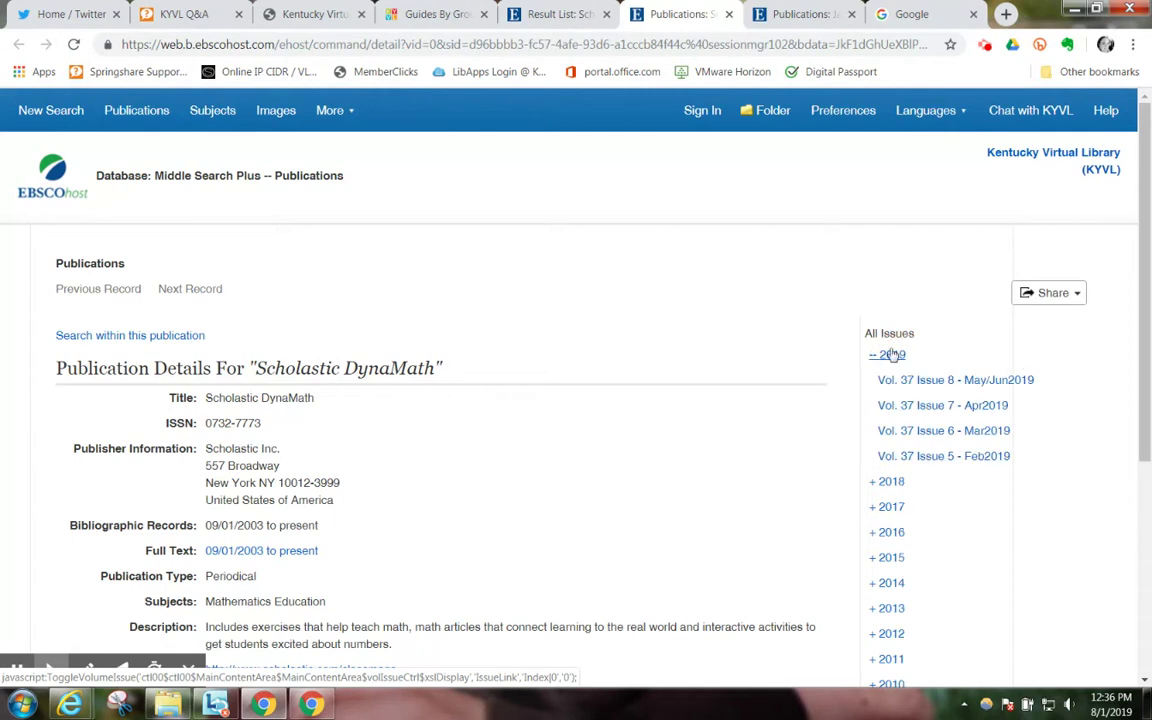
- List the 10 articles of Vol. 37 Issue 8 (May/Jun 2019), scroll through them, then return to the top
{"action": "left_click", "coordinate": [943, 380]}
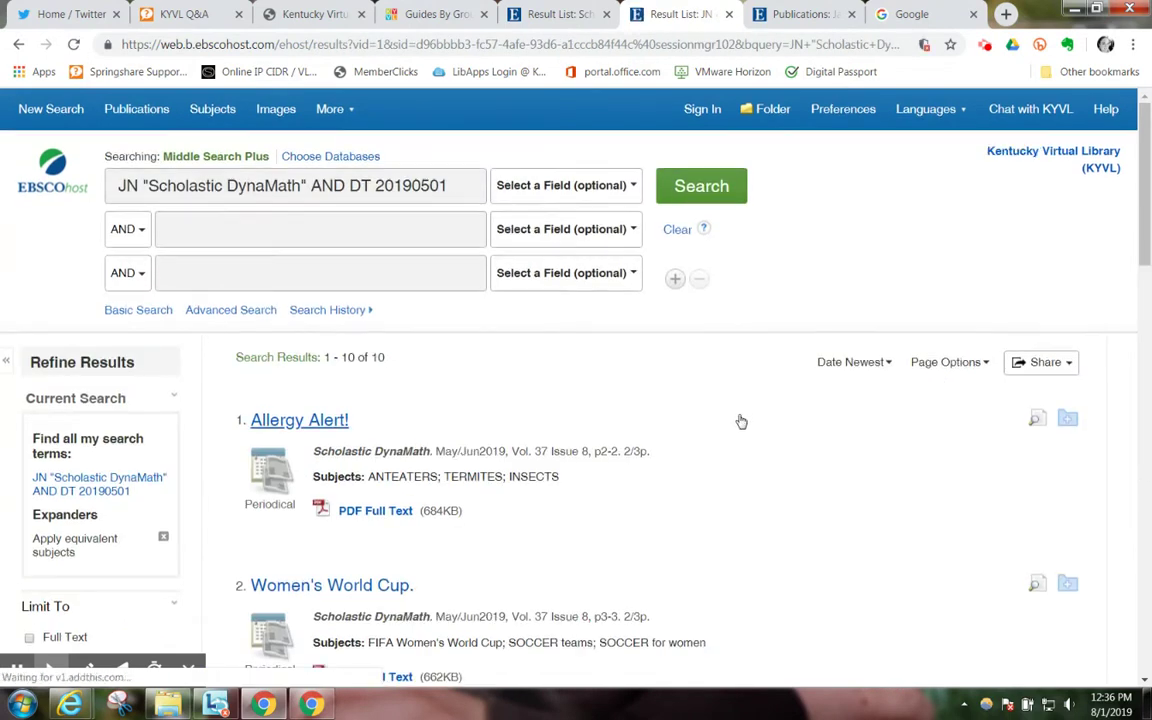
{"action": "scroll", "coordinate": [741, 420], "scroll_direction": "down", "scroll_amount": 3}
{"action": "scroll", "coordinate": [742, 422], "scroll_direction": "down", "scroll_amount": 3}
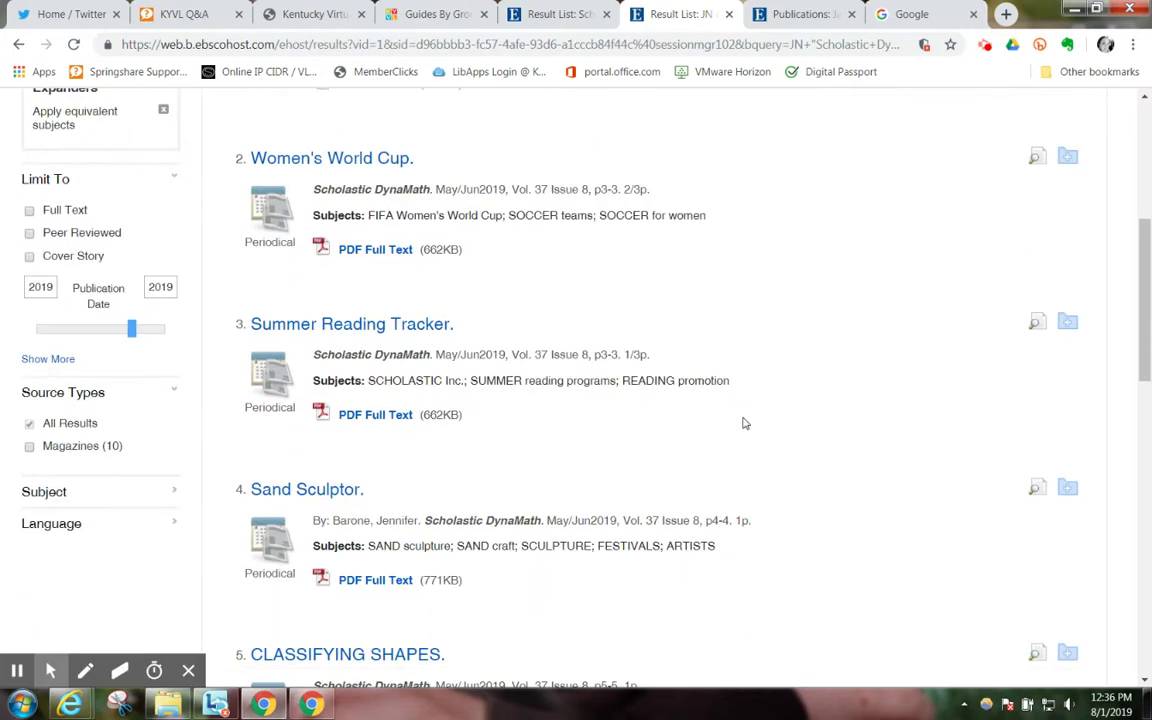
{"action": "scroll", "coordinate": [743, 423], "scroll_direction": "down", "scroll_amount": 2}
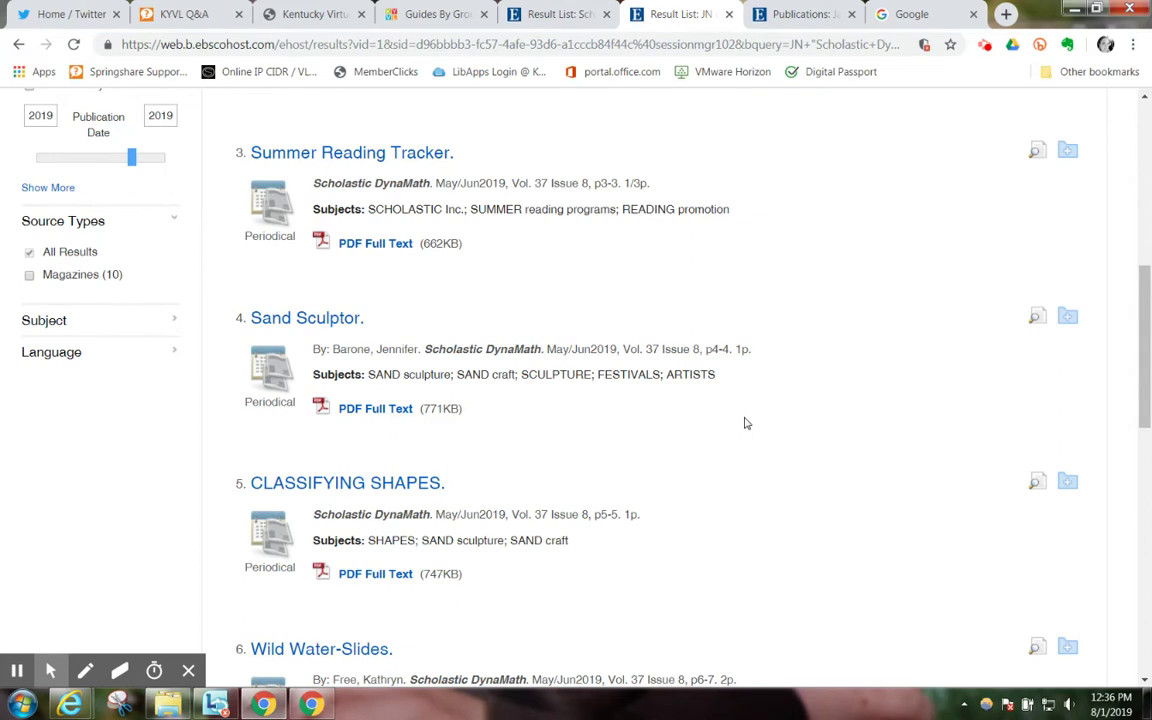
{"action": "scroll", "coordinate": [744, 423], "scroll_direction": "down", "scroll_amount": 3}
{"action": "scroll", "coordinate": [744, 424], "scroll_direction": "down", "scroll_amount": 3}
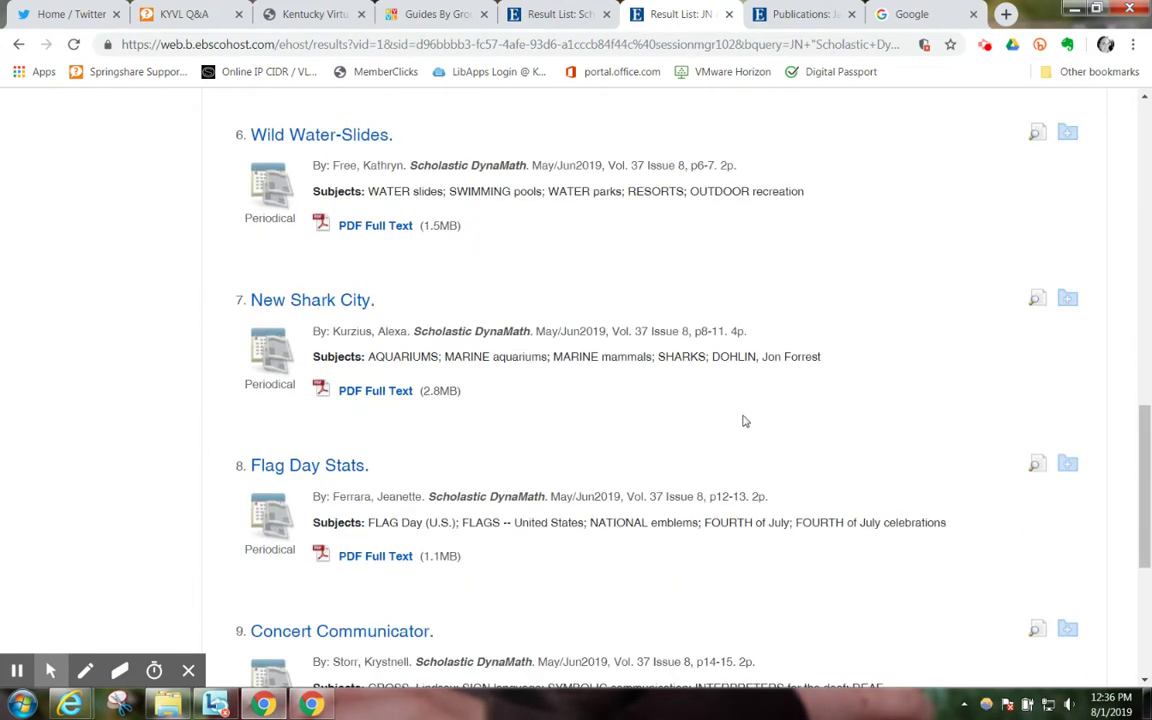
{"action": "scroll", "coordinate": [743, 421], "scroll_direction": "up", "scroll_amount": 3}
{"action": "scroll", "coordinate": [743, 421], "scroll_direction": "up", "scroll_amount": 3}
{"action": "scroll", "coordinate": [744, 420], "scroll_direction": "up", "scroll_amount": 4}
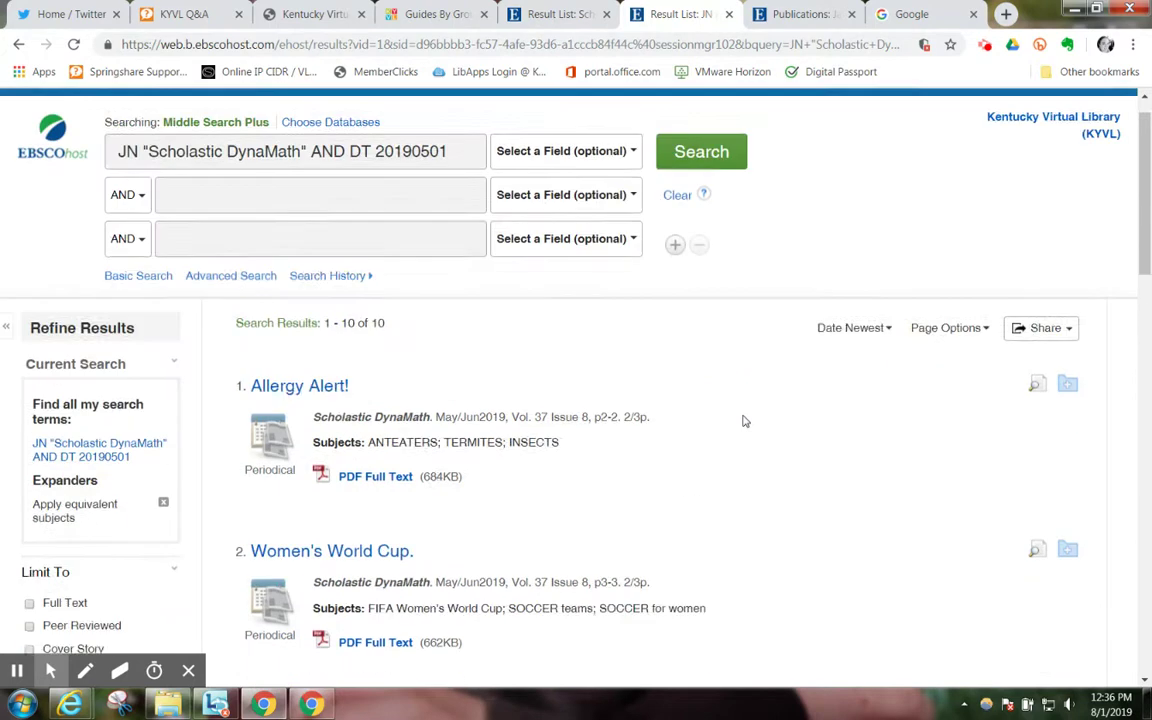
{"action": "scroll", "coordinate": [745, 420], "scroll_direction": "up", "scroll_amount": 1}
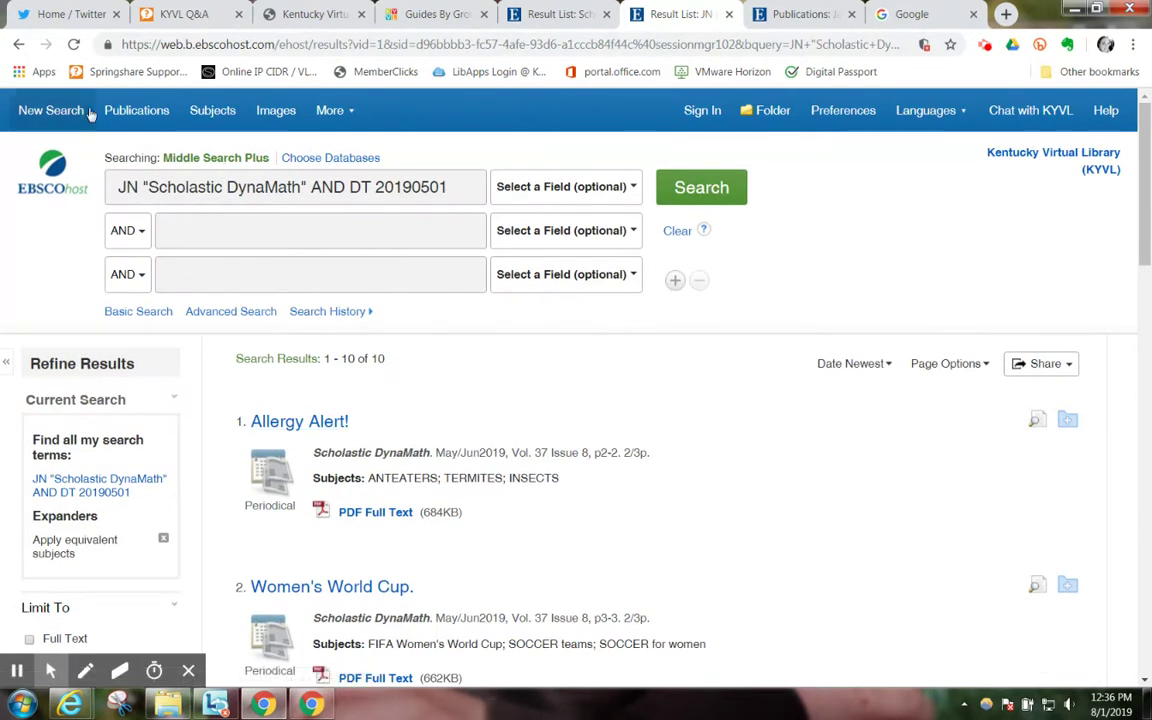
- Search the title 'poetry', pick The American Poetry Review, and open its MAS Ultra - School Edition record
{"action": "left_click", "coordinate": [550, 18]}
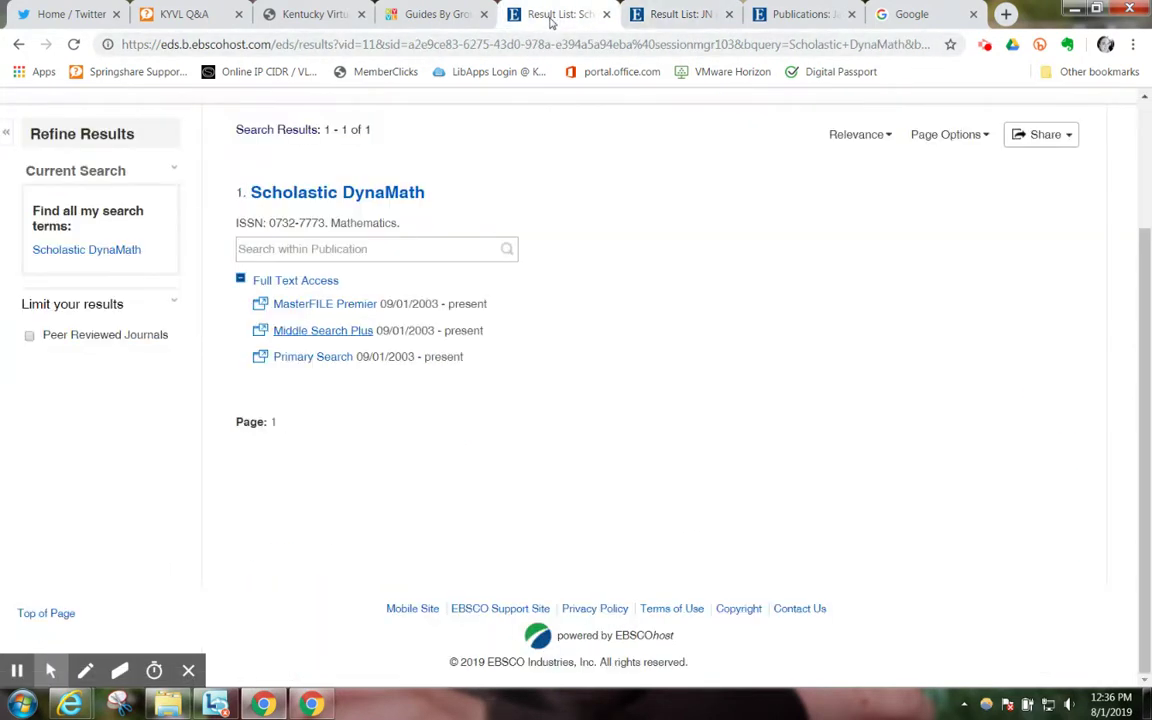
{"action": "scroll", "coordinate": [295, 218], "scroll_direction": "up", "scroll_amount": 2}
{"action": "triple_click", "coordinate": [317, 186]}
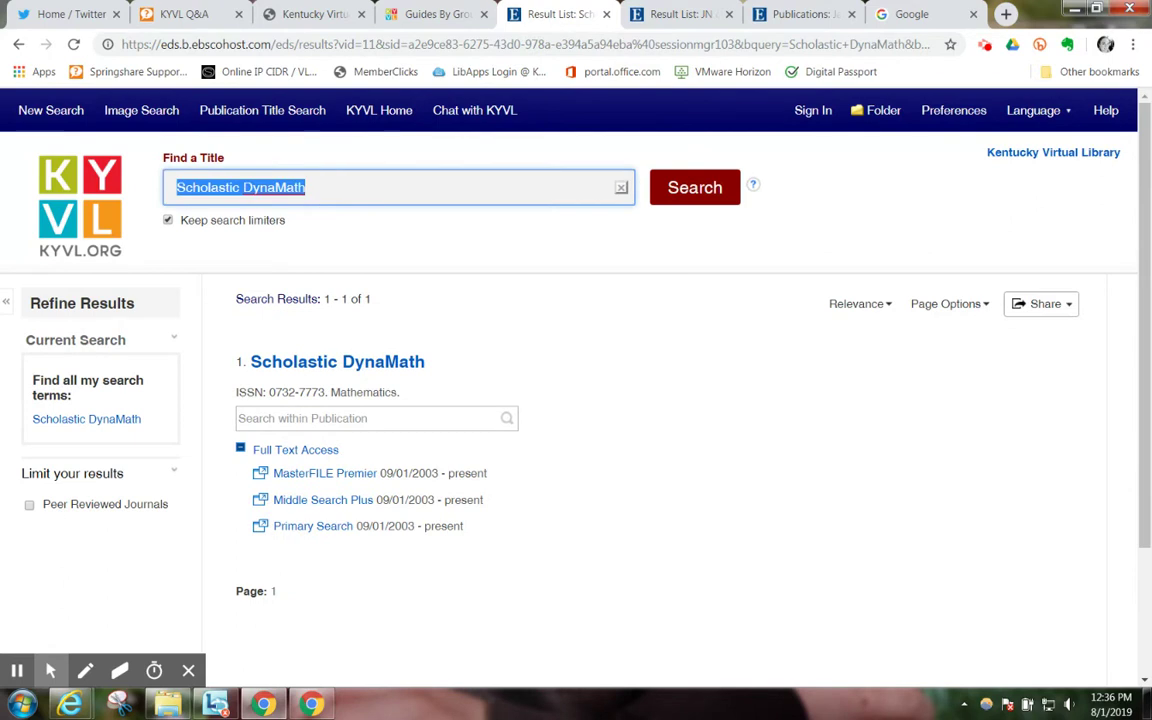
{"action": "type", "text": "peo"}
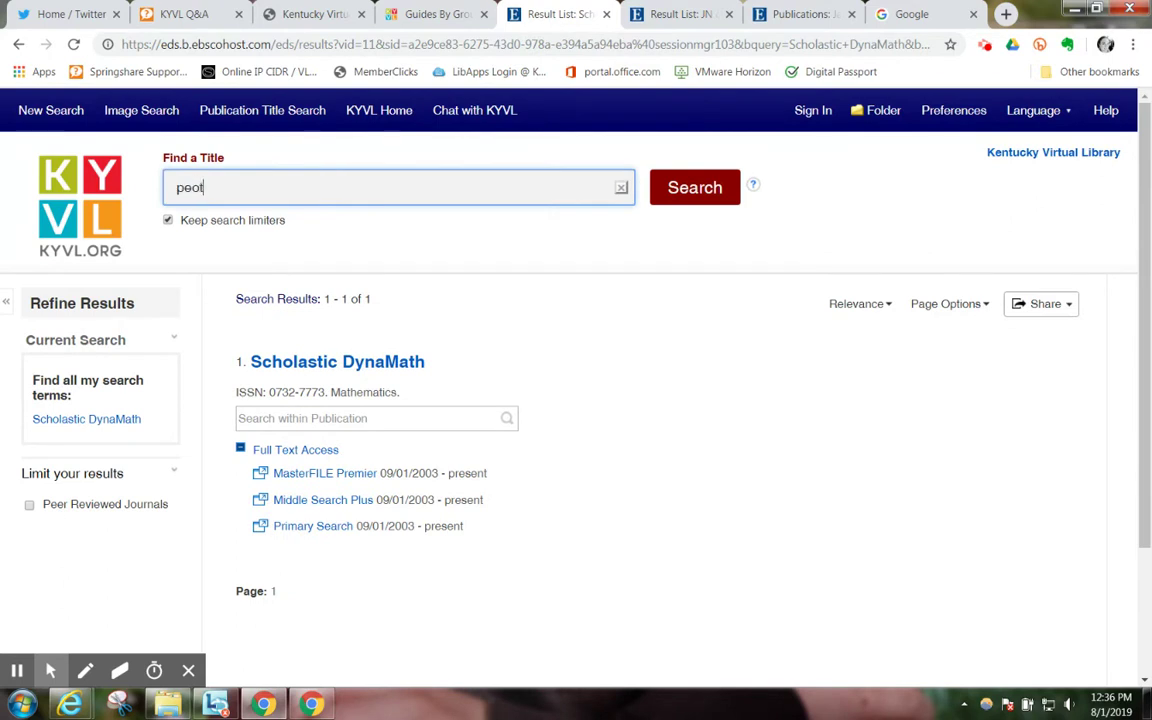
{"action": "key", "text": "BackSpace"}
{"action": "key", "text": "BackSpace"}
{"action": "type", "text": "oet"}
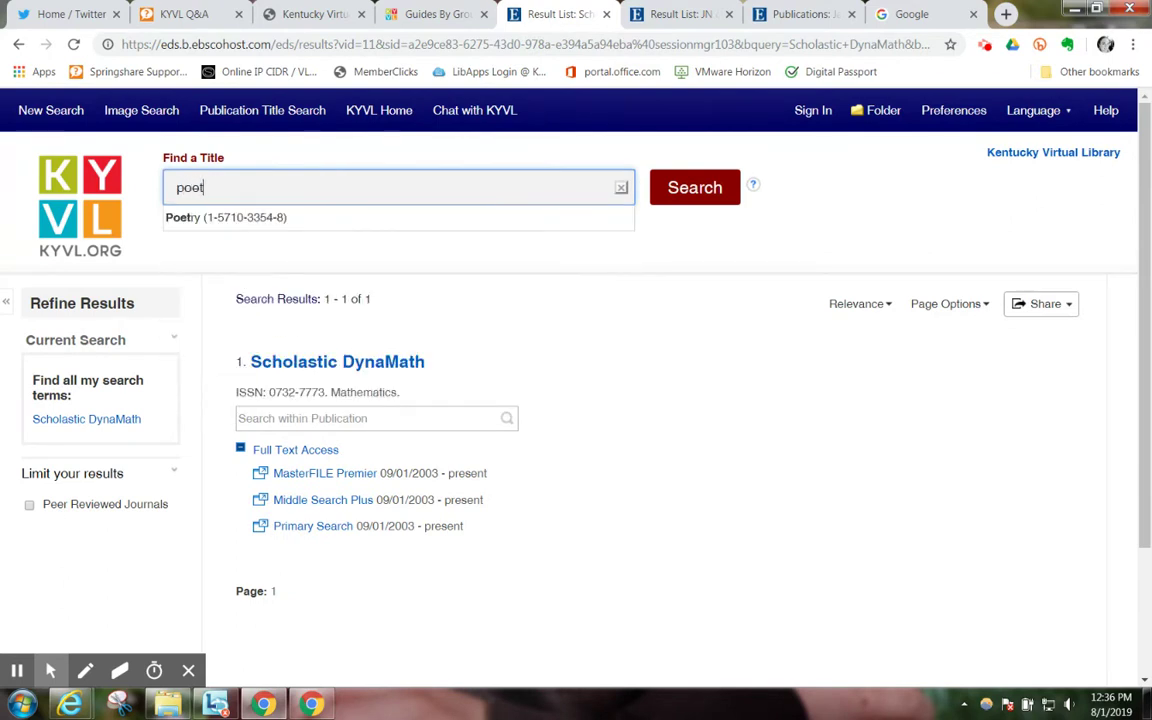
{"action": "type", "text": "ry"}
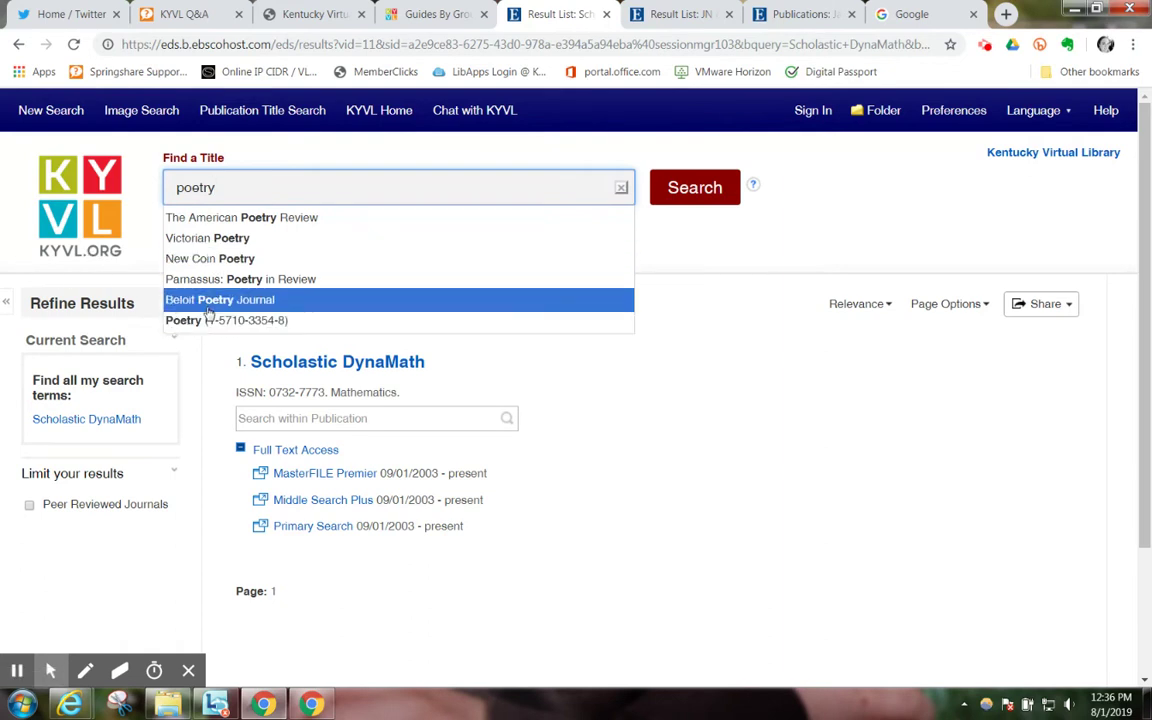
{"action": "left_click", "coordinate": [212, 218]}
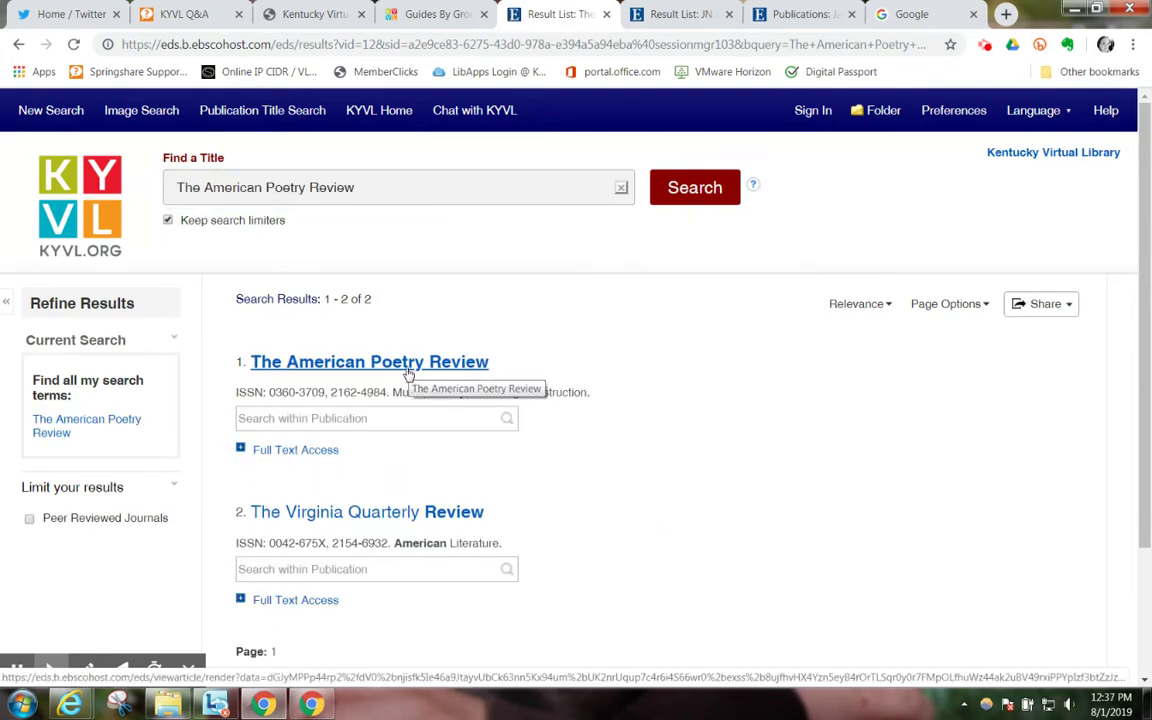
{"action": "left_click", "coordinate": [330, 452]}
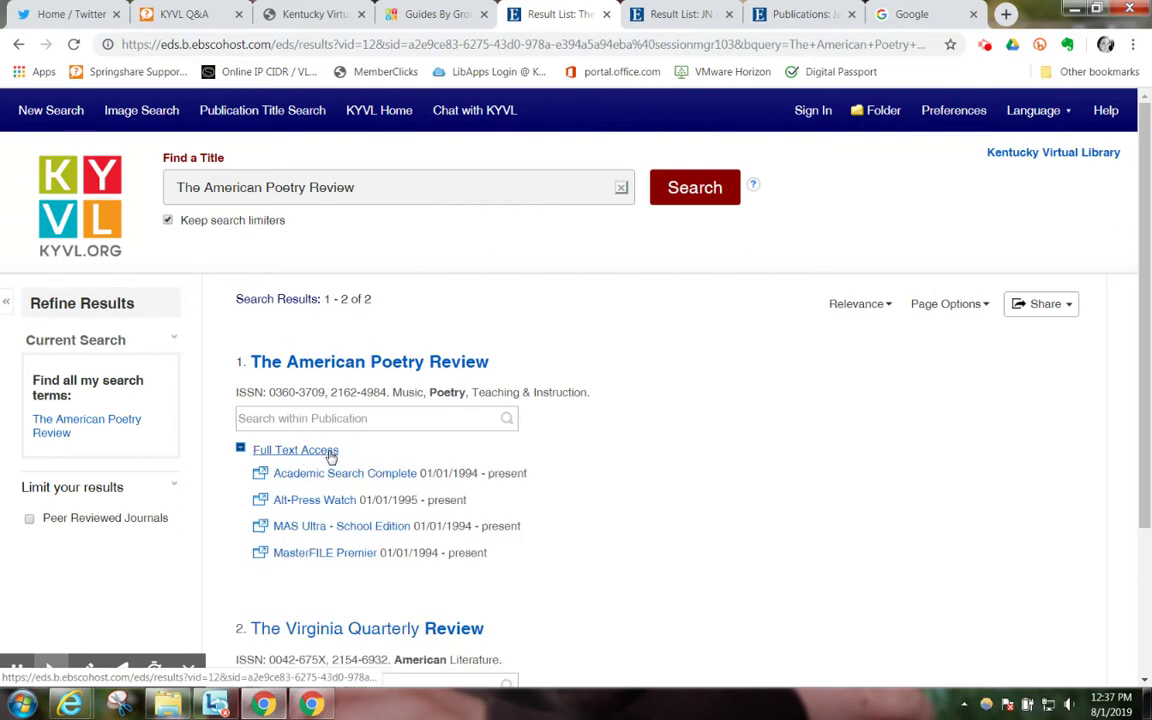
{"action": "left_click", "coordinate": [367, 532]}
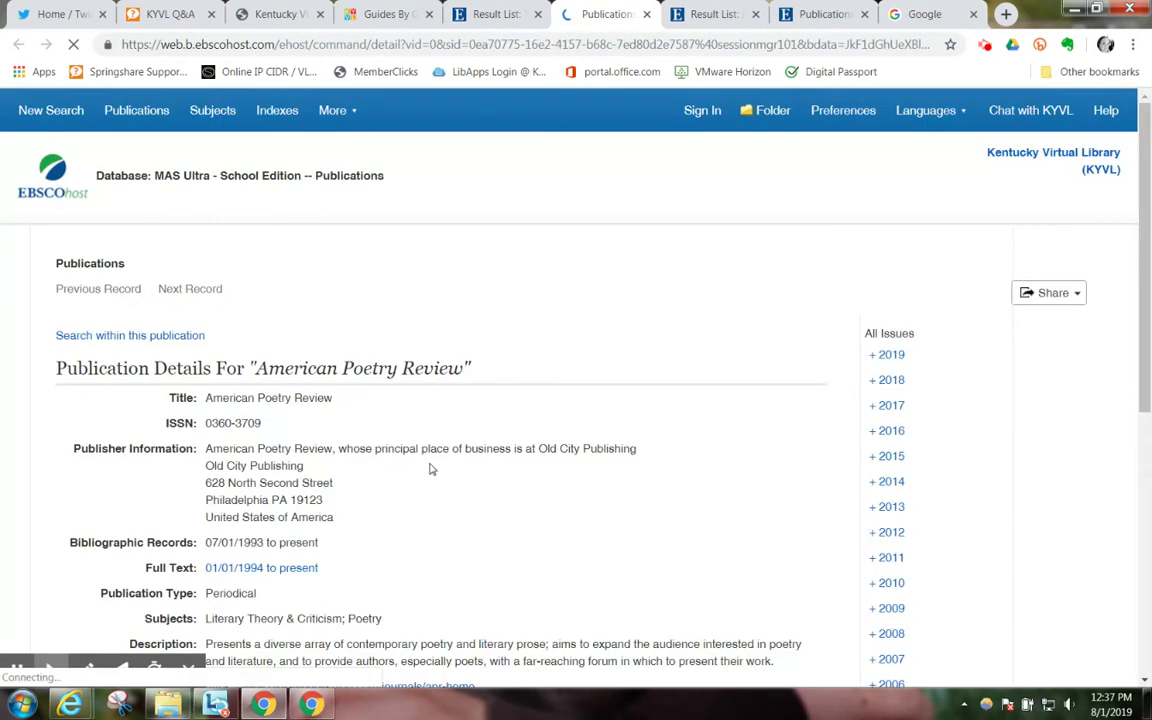
- List the articles of Vol. 48 Issue 4 (Jul/Aug 2019), scroll through them, then return to the top
{"action": "left_click", "coordinate": [903, 357]}
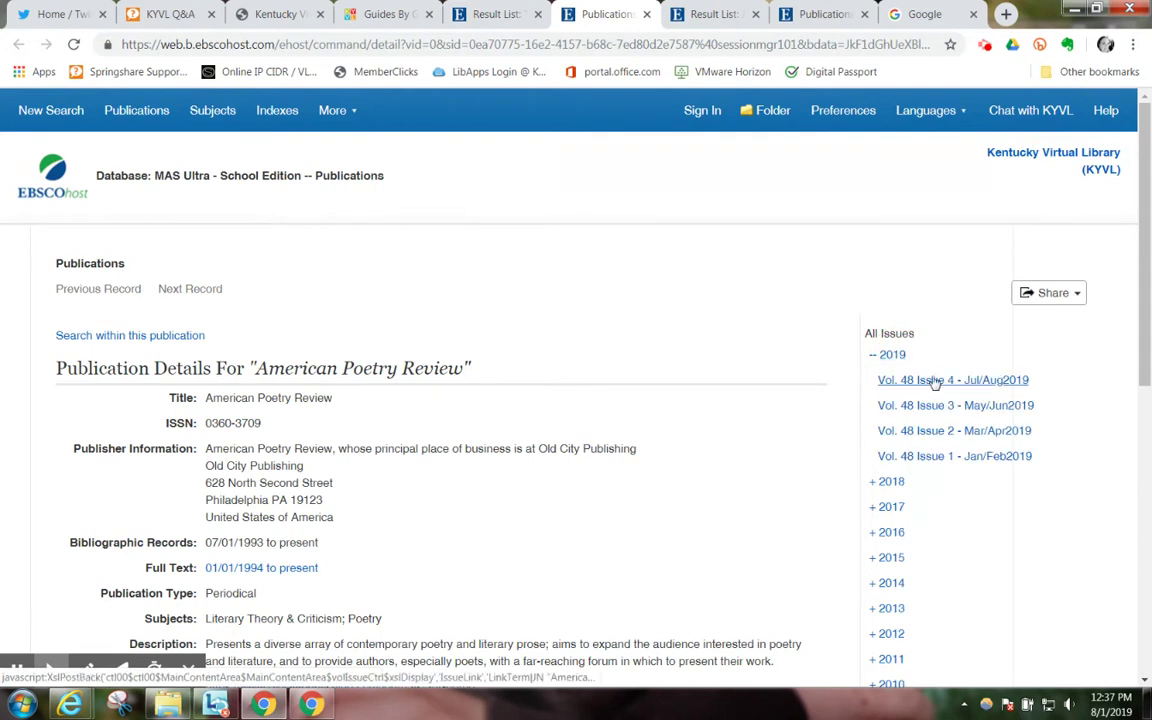
{"action": "left_click", "coordinate": [935, 386]}
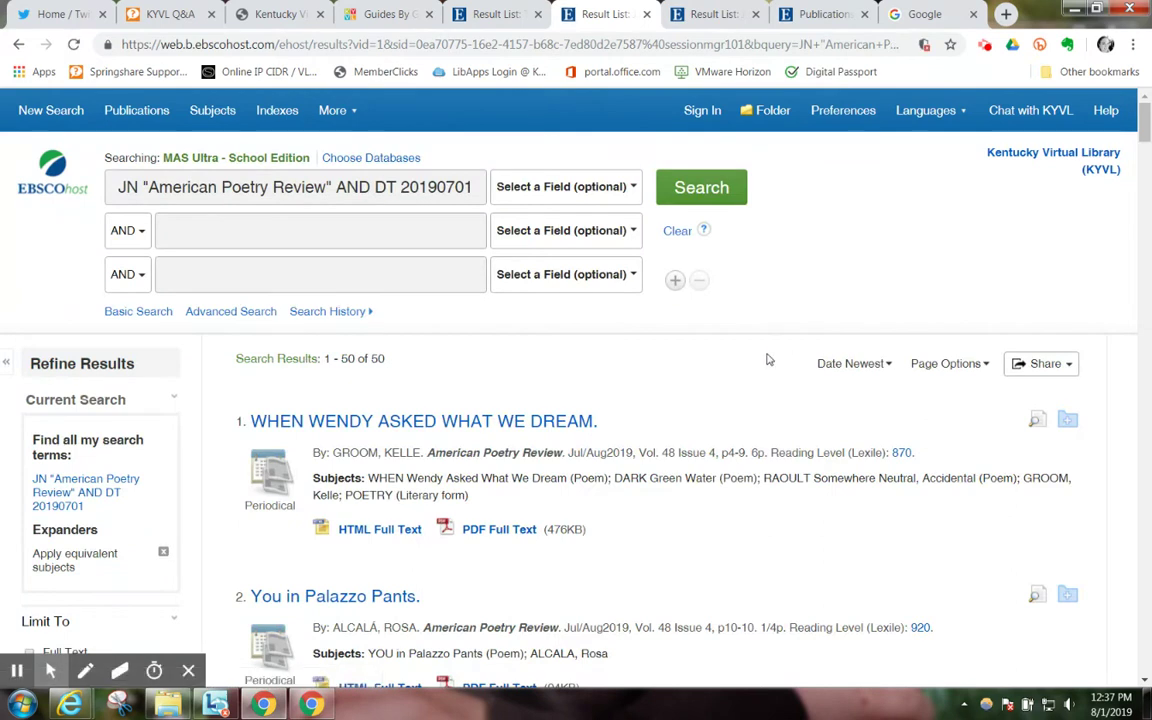
{"action": "scroll", "coordinate": [766, 360], "scroll_direction": "down", "scroll_amount": 3}
{"action": "scroll", "coordinate": [769, 360], "scroll_direction": "down", "scroll_amount": 1}
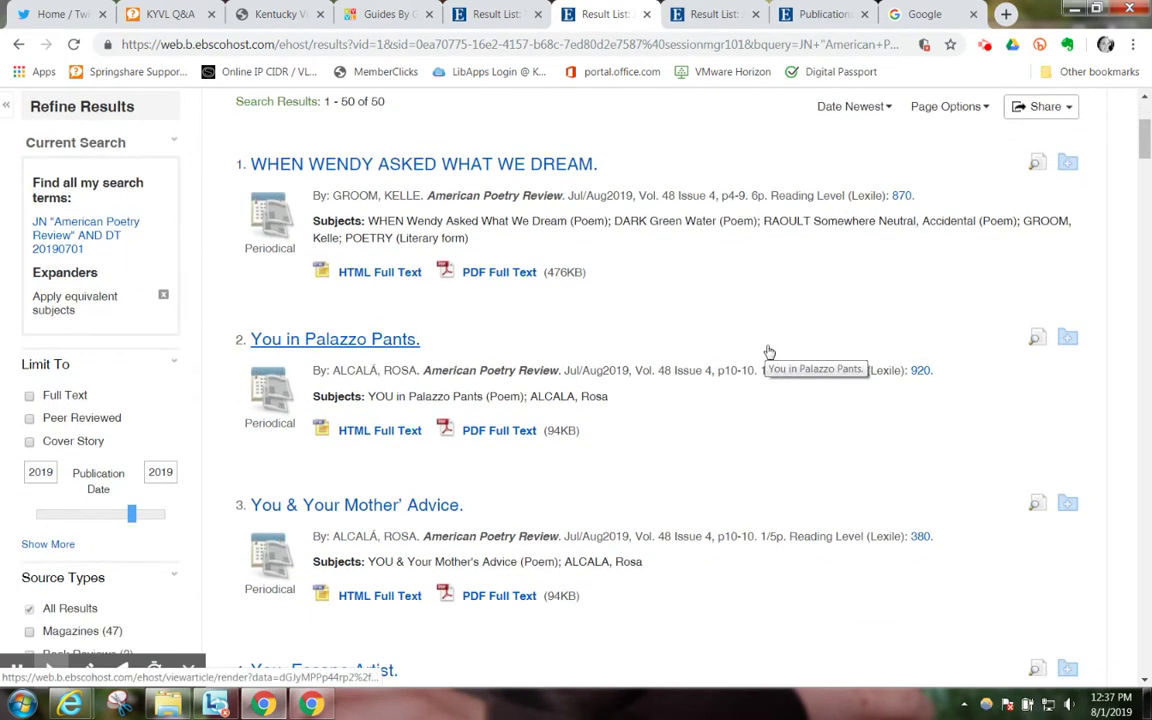
{"action": "scroll", "coordinate": [780, 351], "scroll_direction": "up", "scroll_amount": 1}
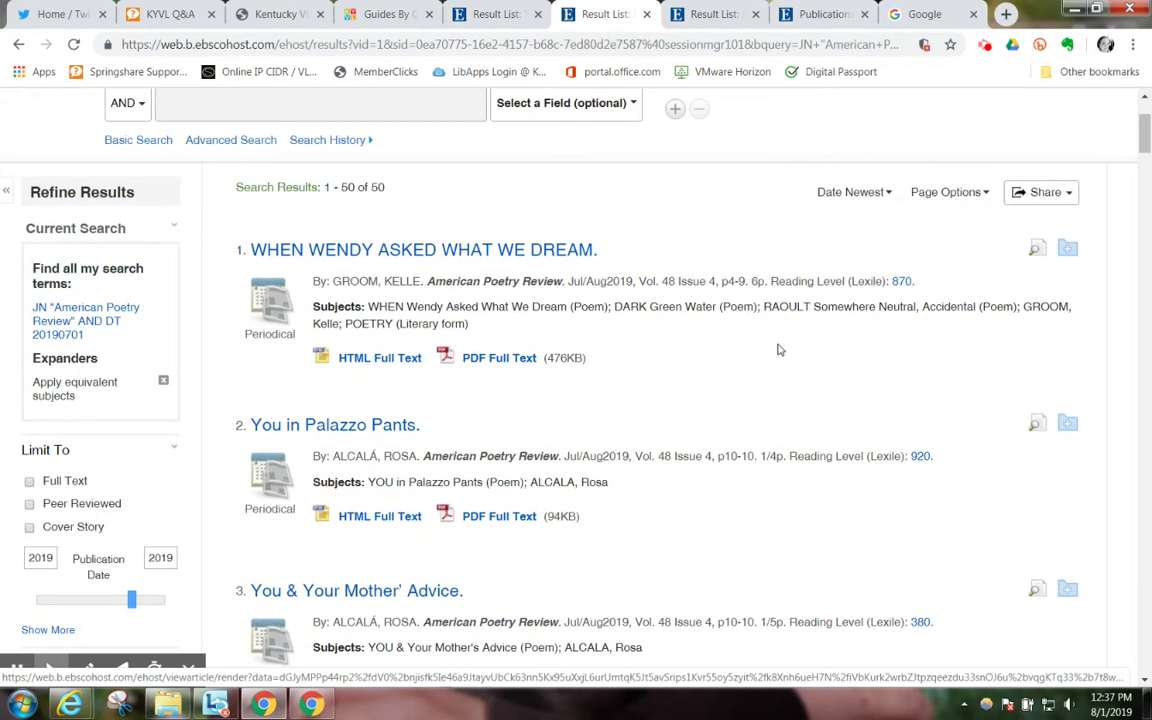
{"action": "scroll", "coordinate": [778, 350], "scroll_direction": "up", "scroll_amount": 2}
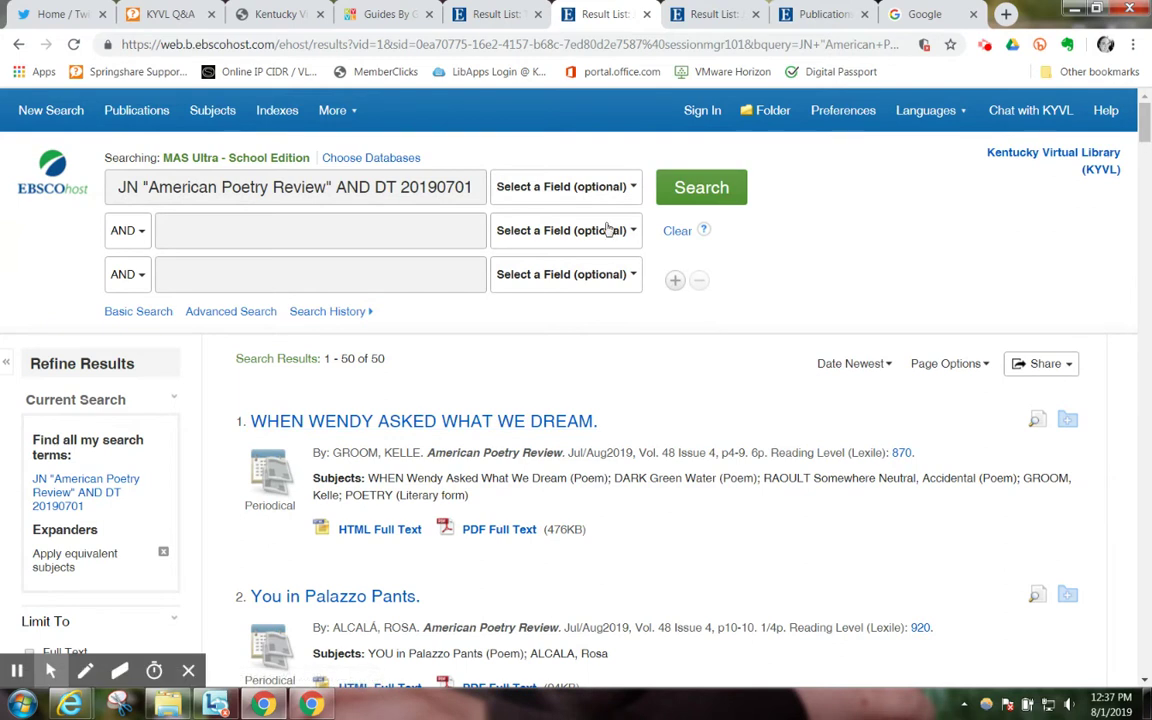
- Go back to the KYVL search tab and open the Publication Title Search page
{"action": "left_click", "coordinate": [386, 14]}
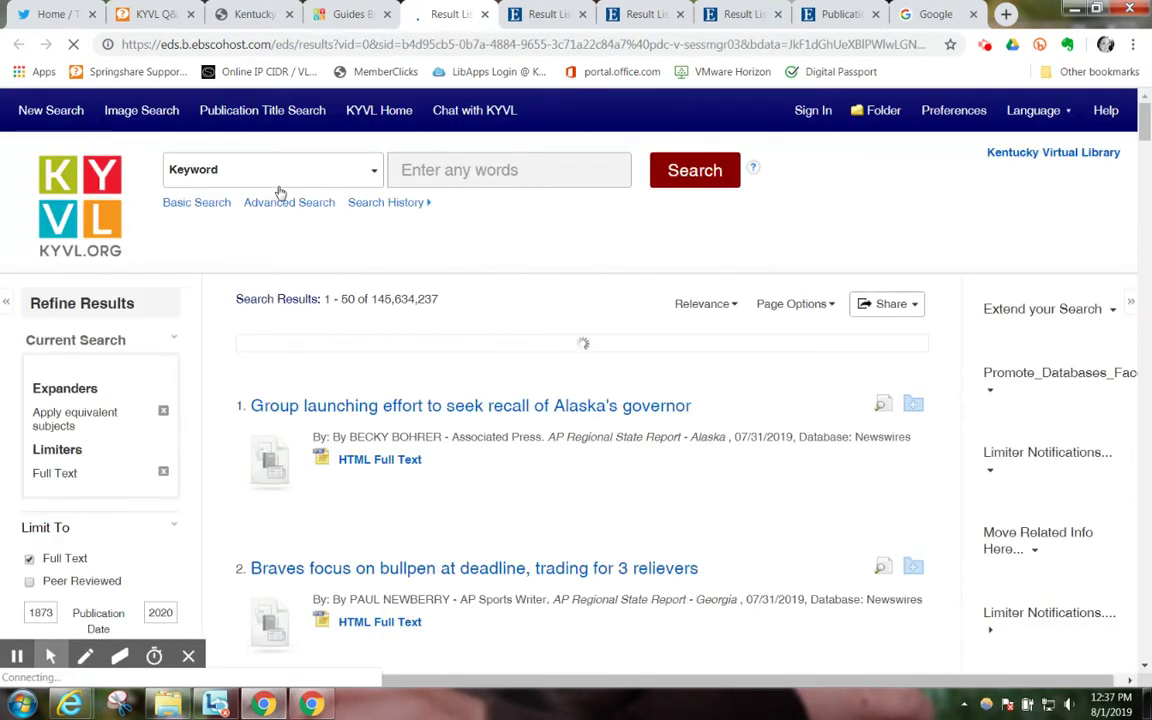
{"action": "left_click", "coordinate": [272, 113]}
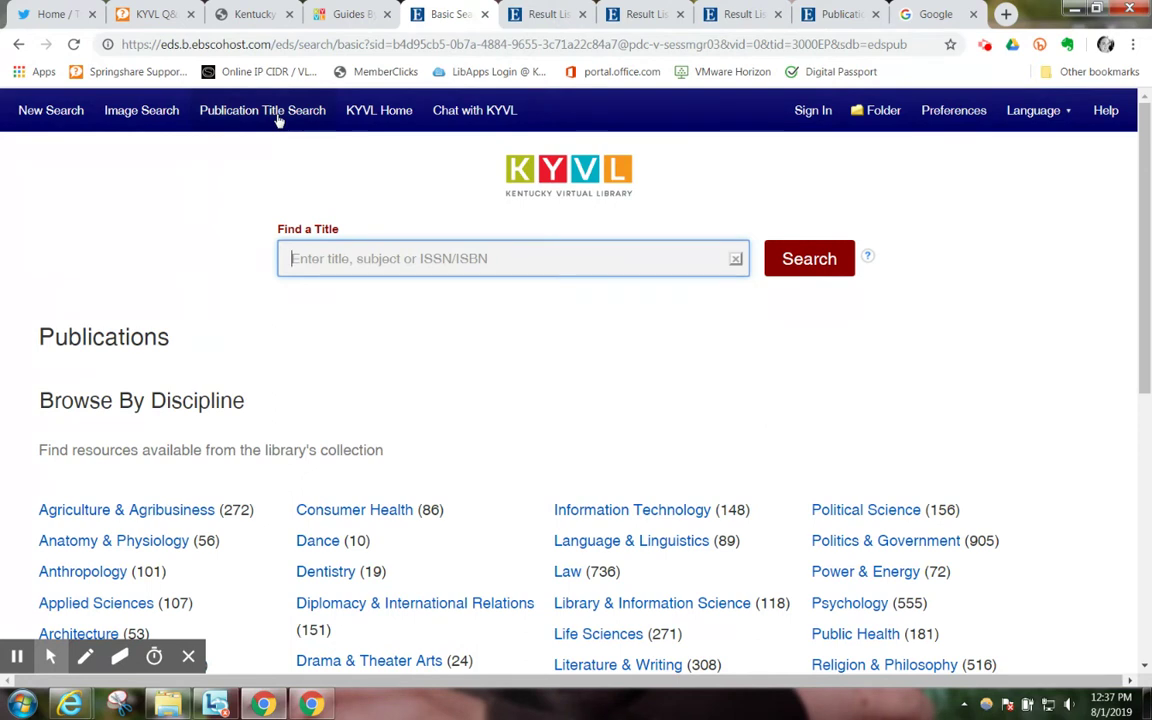
- Return to the Guides By Group tab showing the KYVL homepage
{"action": "left_click", "coordinate": [336, 26]}
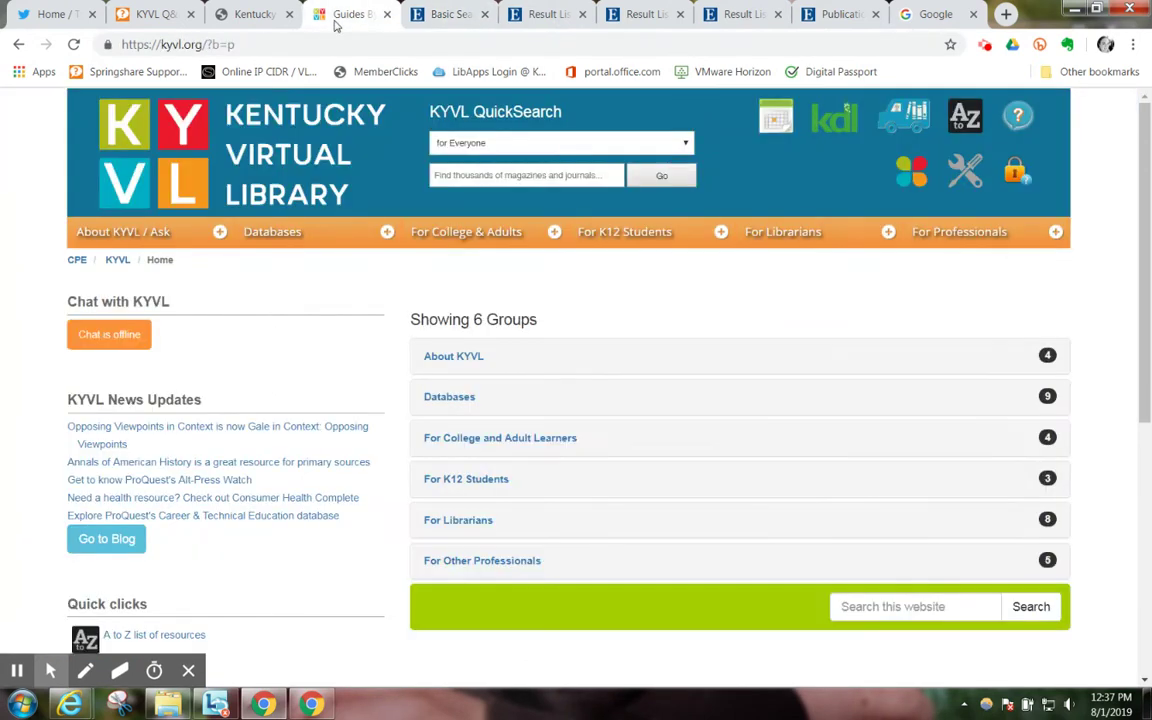